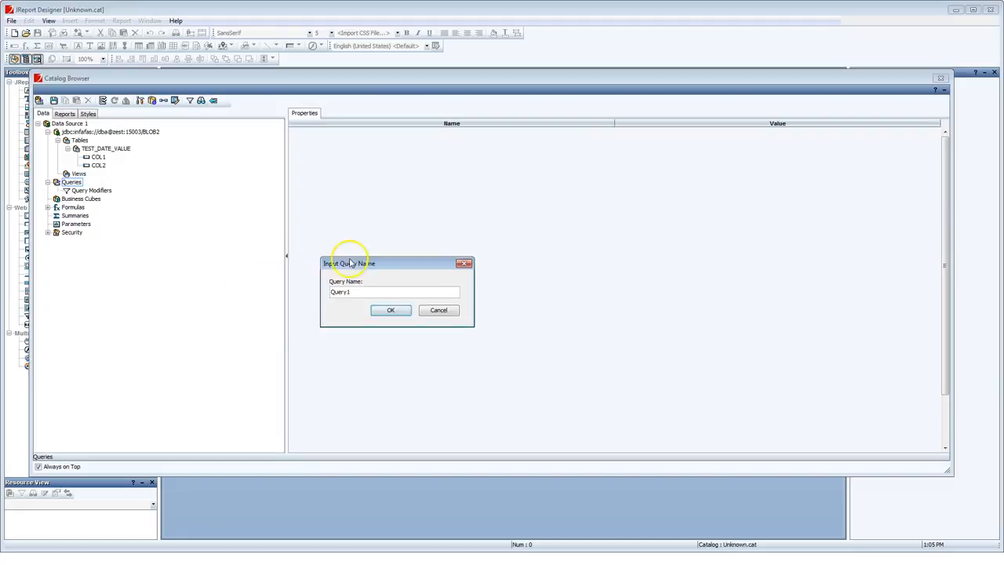
- Create a query named Query1 and add the TEST_DATE_VALUE table to it
{"action": "left_click", "coordinate": [415, 273]}
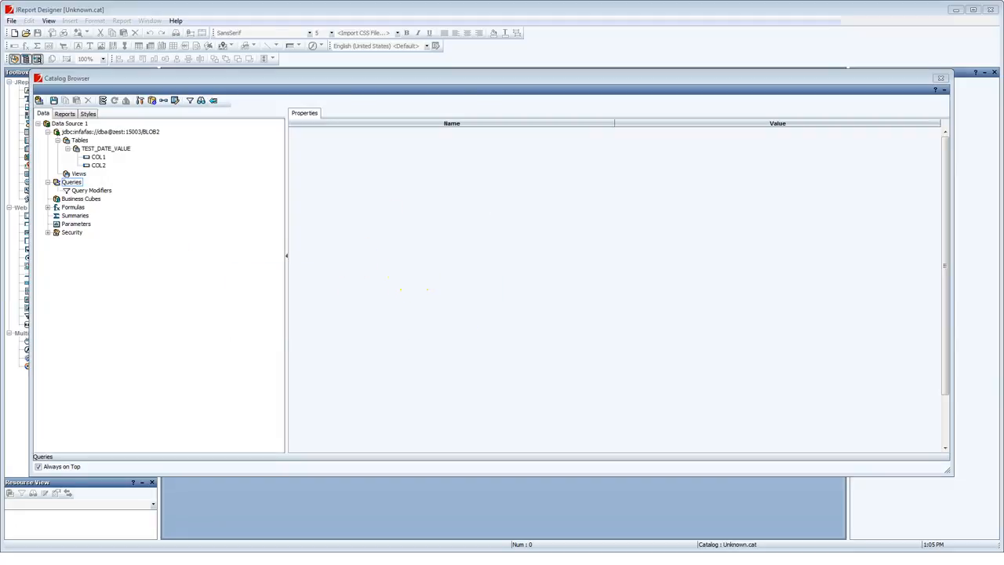
{"action": "left_click", "coordinate": [290, 160]}
{"action": "left_click", "coordinate": [303, 198]}
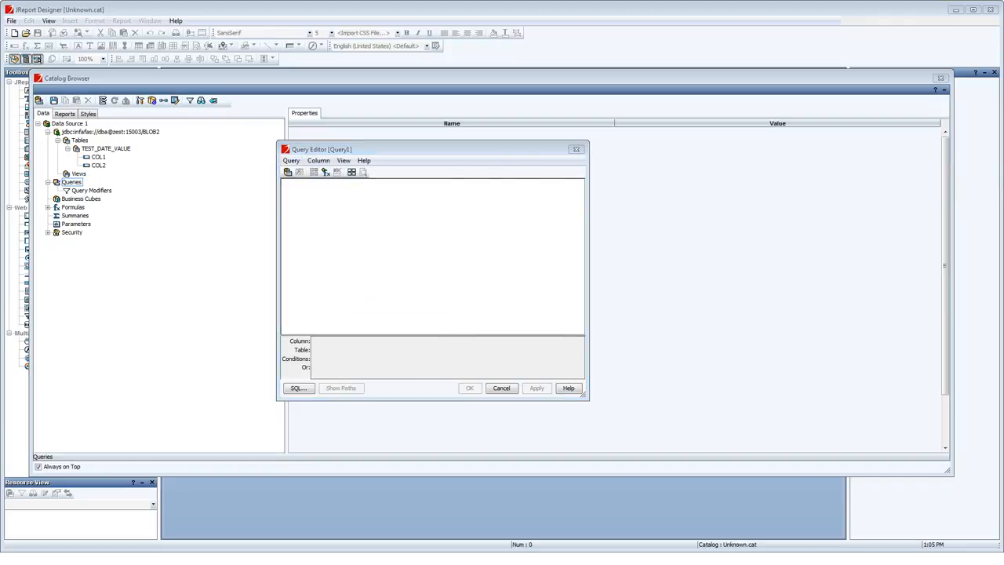
{"action": "double_click", "coordinate": [480, 198]}
{"action": "double_click", "coordinate": [483, 204]}
{"action": "left_click", "coordinate": [509, 212]}
{"action": "left_click", "coordinate": [585, 261]}
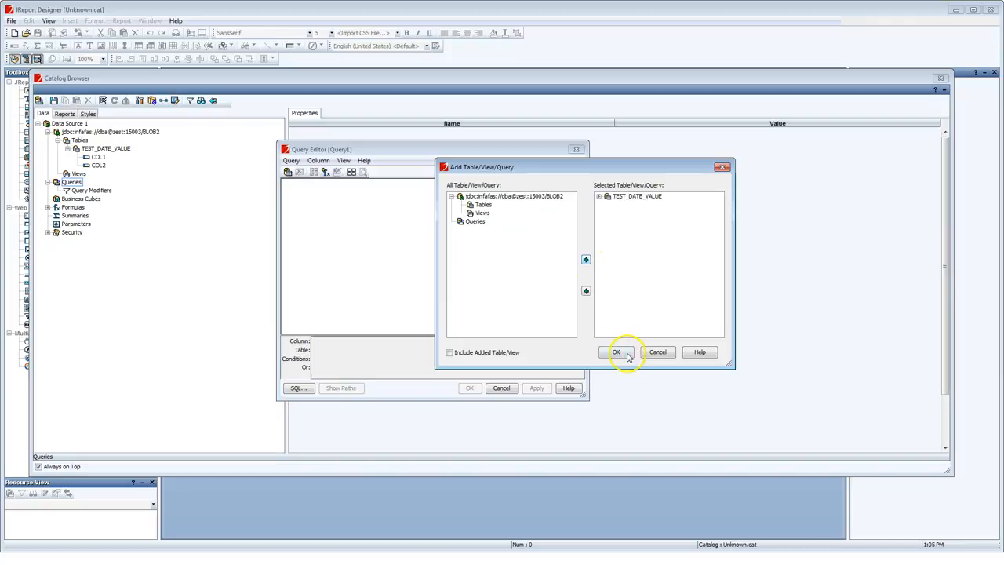
{"action": "left_click", "coordinate": [615, 353]}
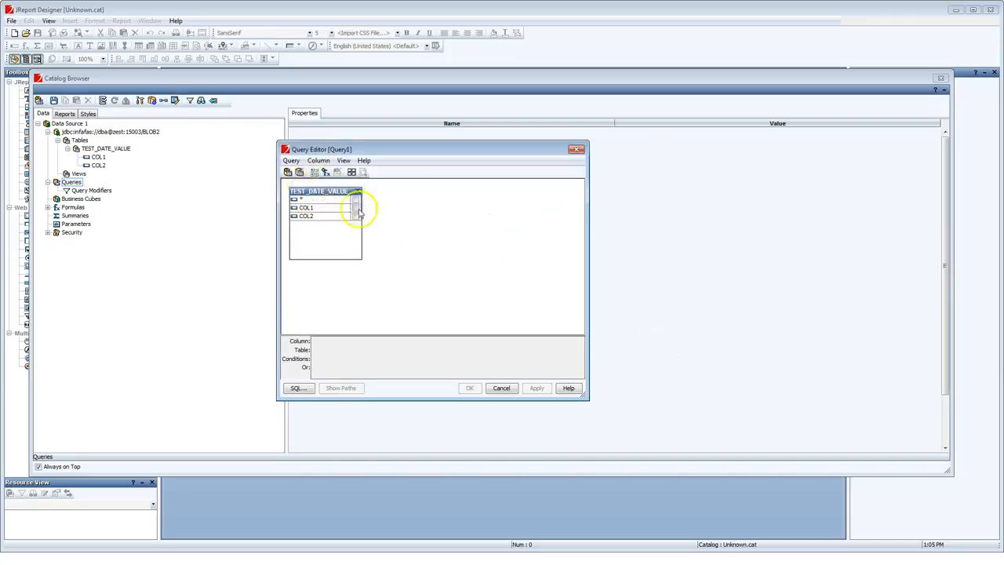
- Include all columns of TEST_DATE_VALUE in Query1, check the generated SQL and save the query
{"action": "left_click", "coordinate": [355, 199]}
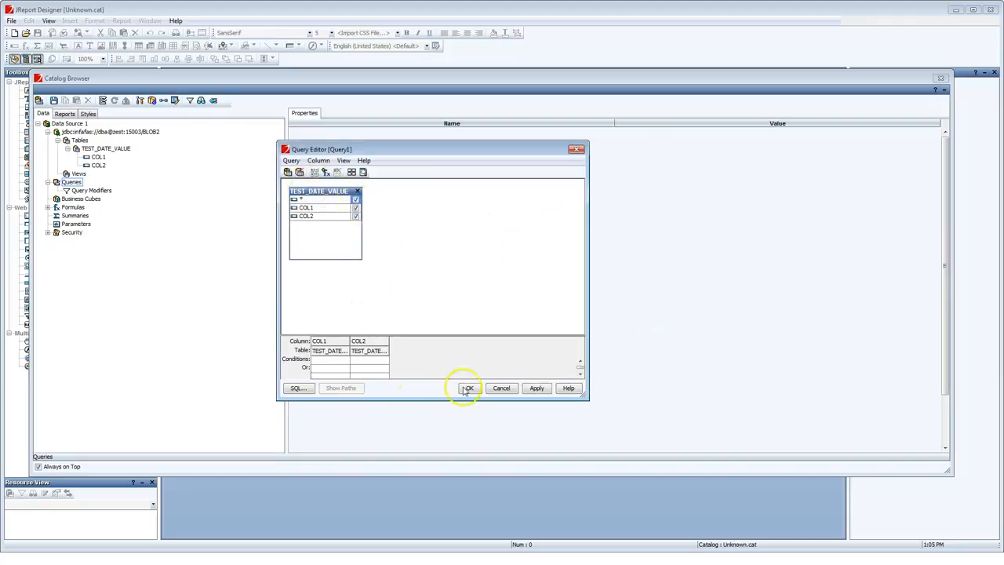
{"action": "left_click", "coordinate": [297, 387]}
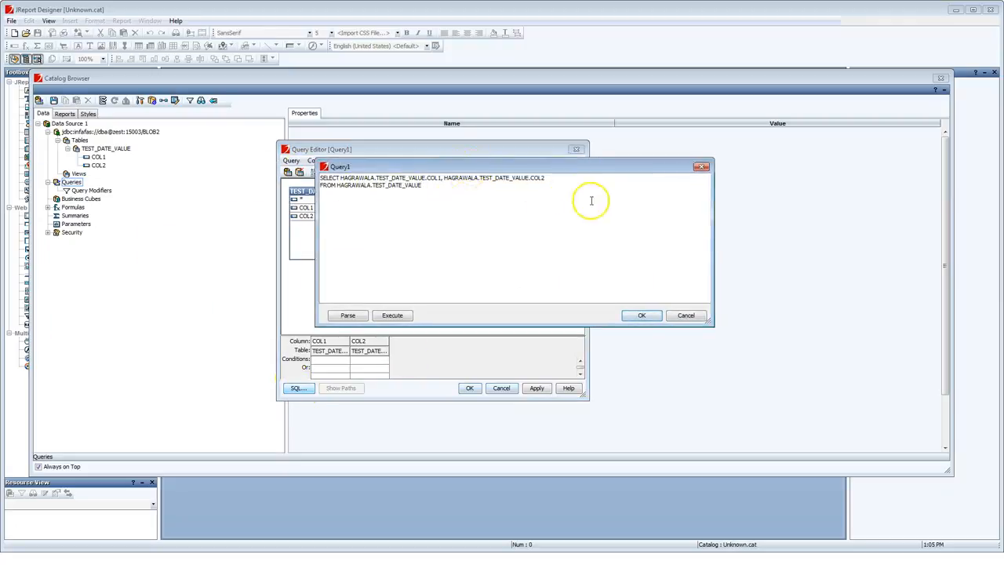
{"action": "left_click", "coordinate": [643, 315]}
{"action": "left_click", "coordinate": [537, 387]}
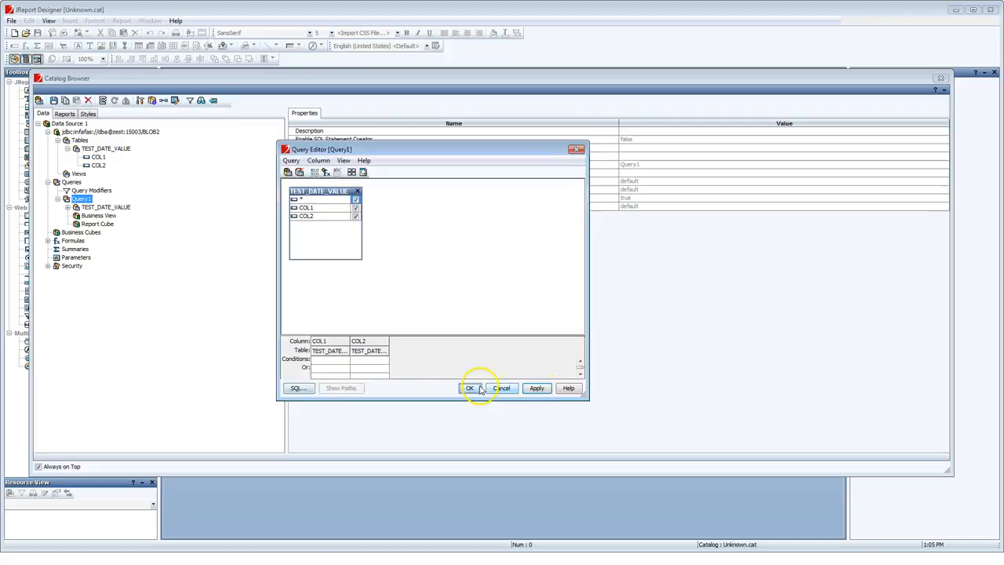
{"action": "left_click", "coordinate": [478, 388]}
- Start a new catalog parameter named Parameter1 with value setting Type-in Parameter and value type Integer
{"action": "right_click", "coordinate": [83, 249]}
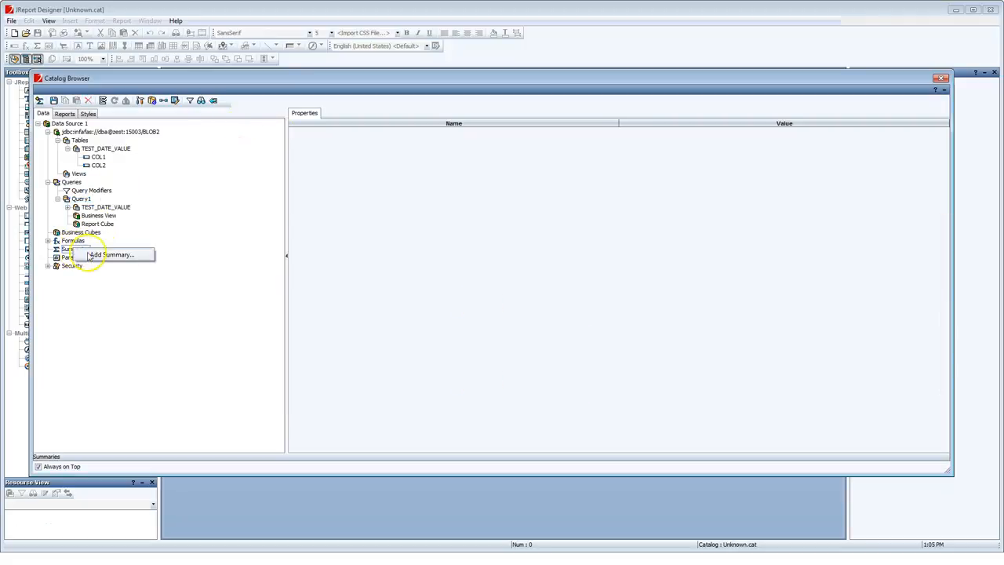
{"action": "right_click", "coordinate": [77, 258]}
{"action": "left_click", "coordinate": [102, 265]}
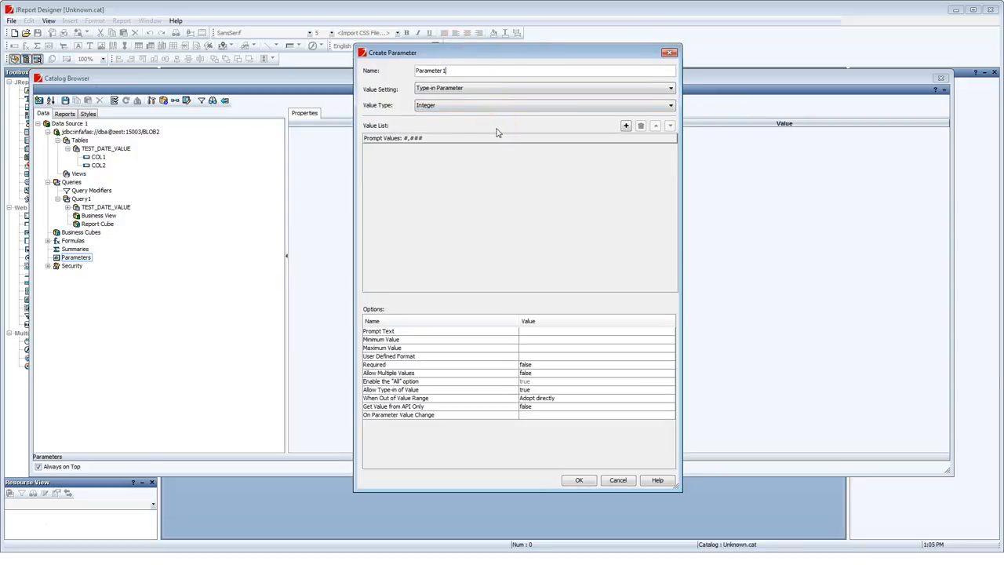
{"action": "left_click", "coordinate": [495, 86]}
{"action": "left_click", "coordinate": [494, 89]}
{"action": "left_click", "coordinate": [496, 89]}
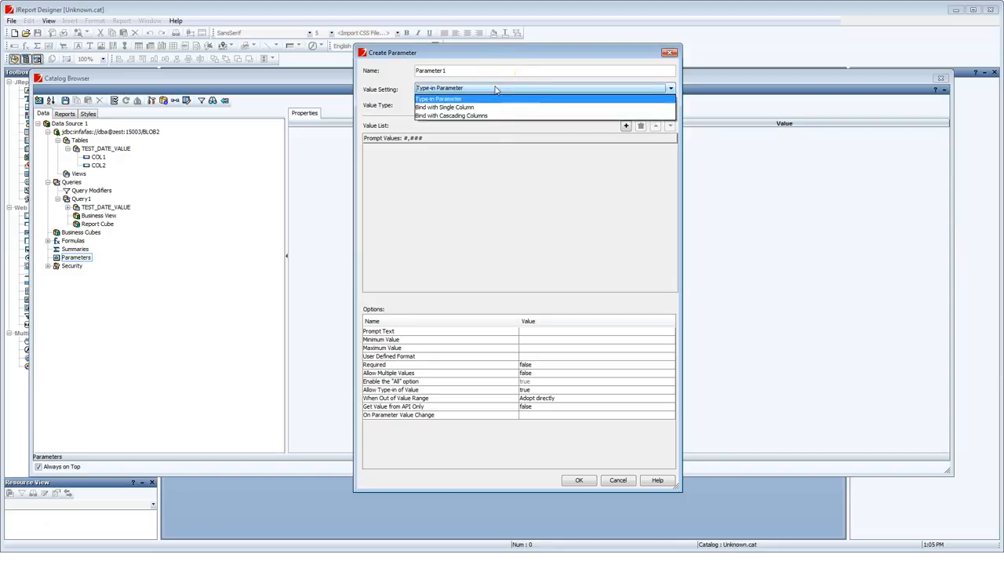
{"action": "left_click", "coordinate": [496, 89]}
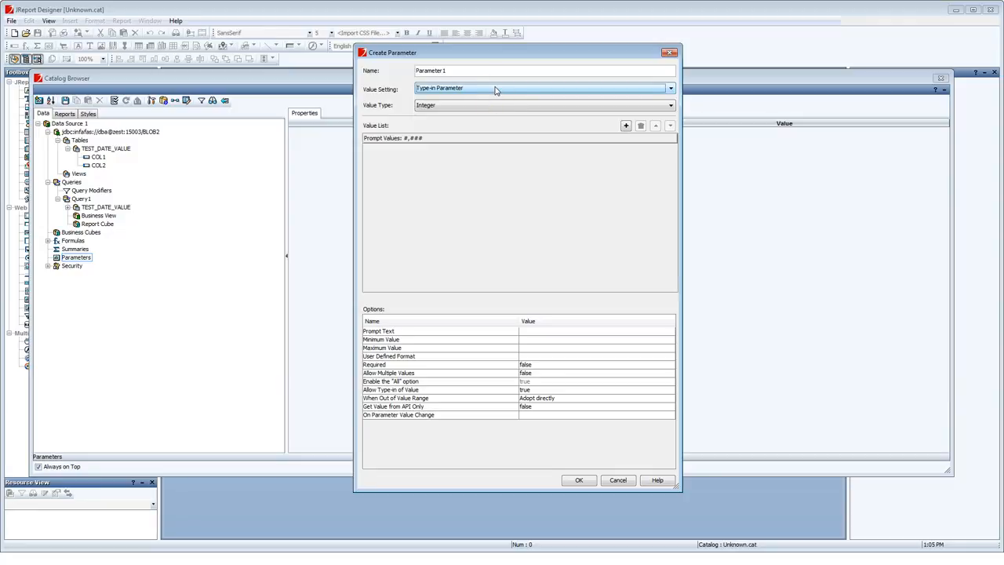
{"action": "left_click", "coordinate": [488, 106]}
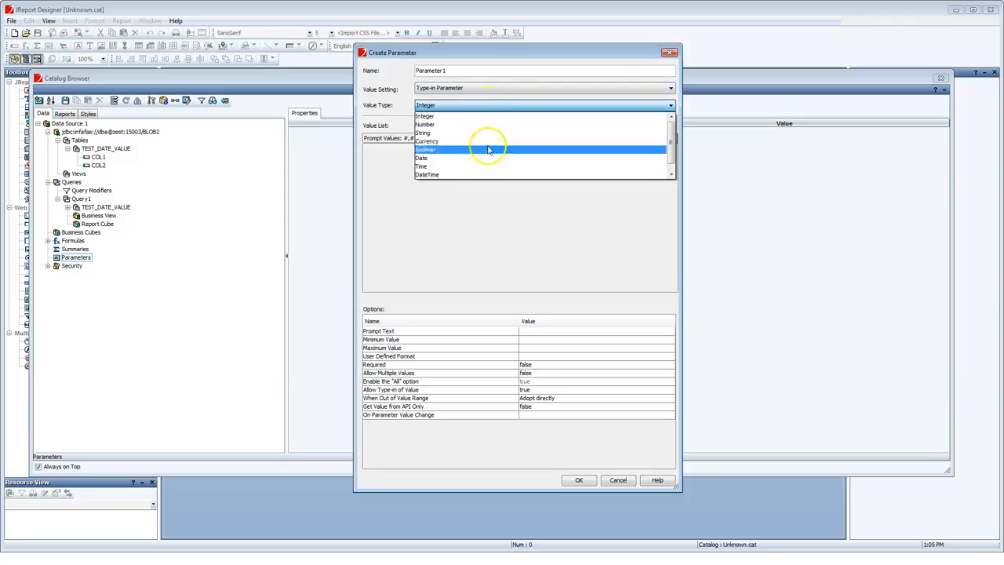
{"action": "left_click", "coordinate": [488, 117]}
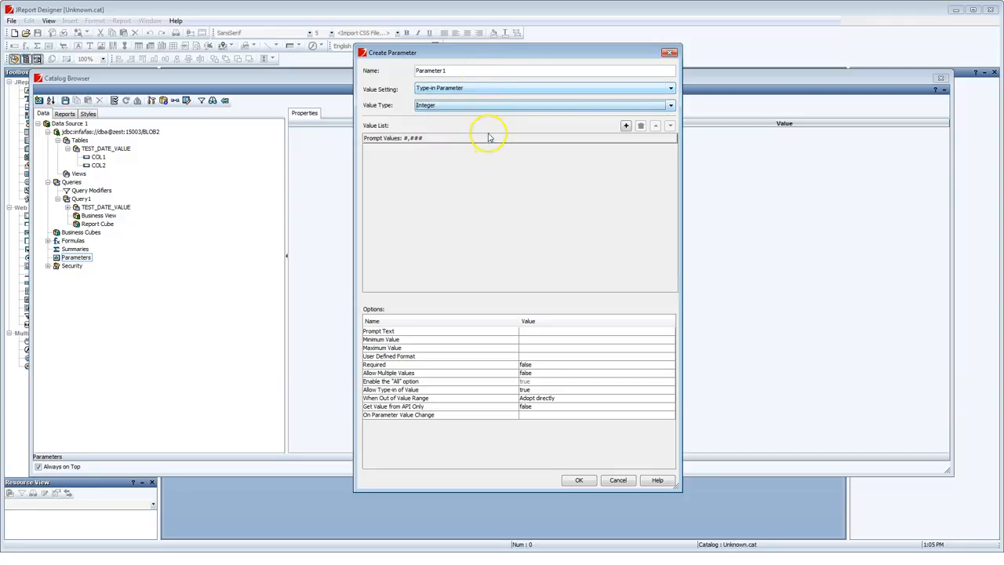
- Set the parameter's prompt text to "Enter the value" and create the parameter
{"action": "left_click", "coordinate": [523, 331]}
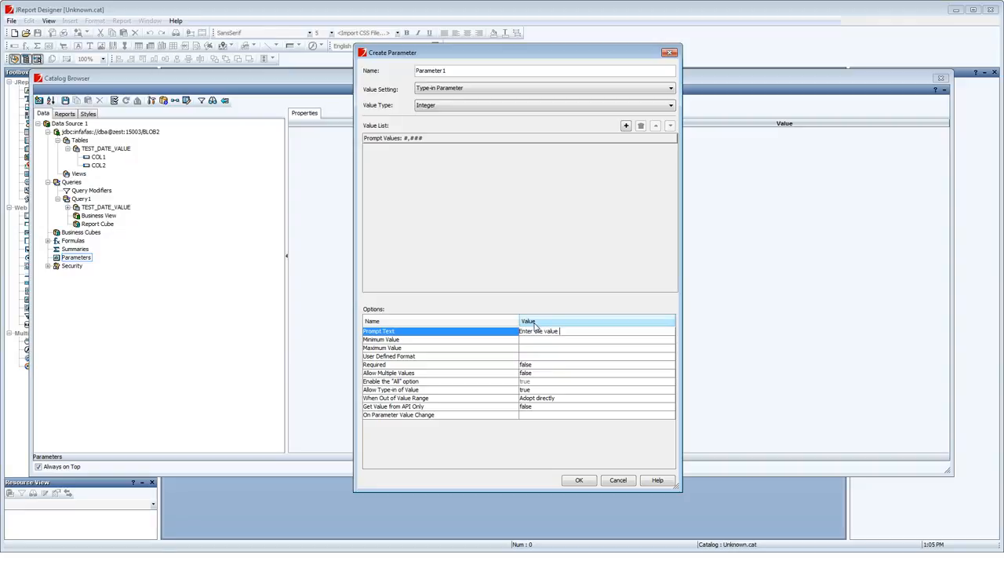
{"action": "left_click", "coordinate": [604, 561]}
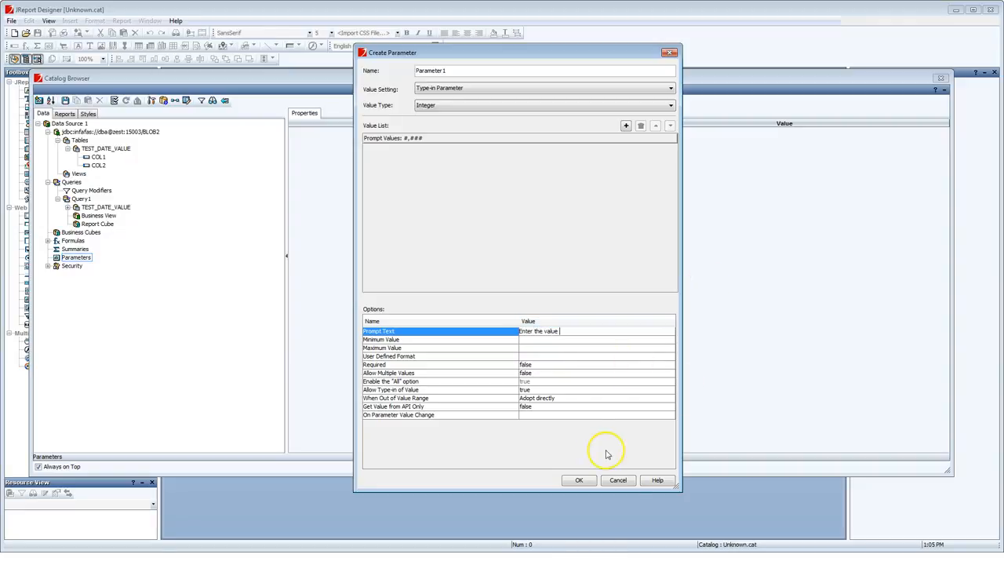
{"action": "left_click", "coordinate": [582, 481]}
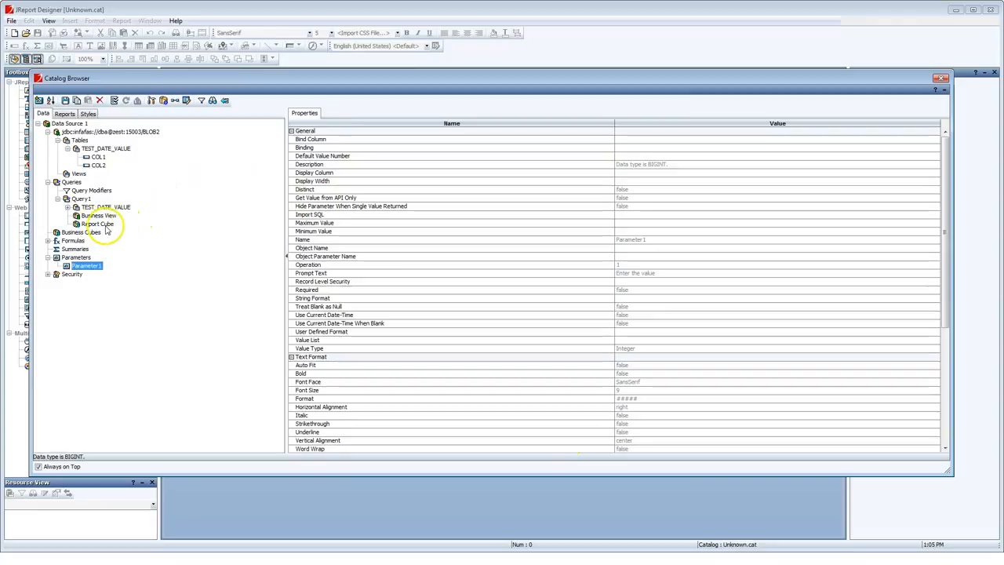
- Open Query1 for editing and add an empty condition to its filter
{"action": "right_click", "coordinate": [81, 199]}
{"action": "left_click", "coordinate": [118, 255]}
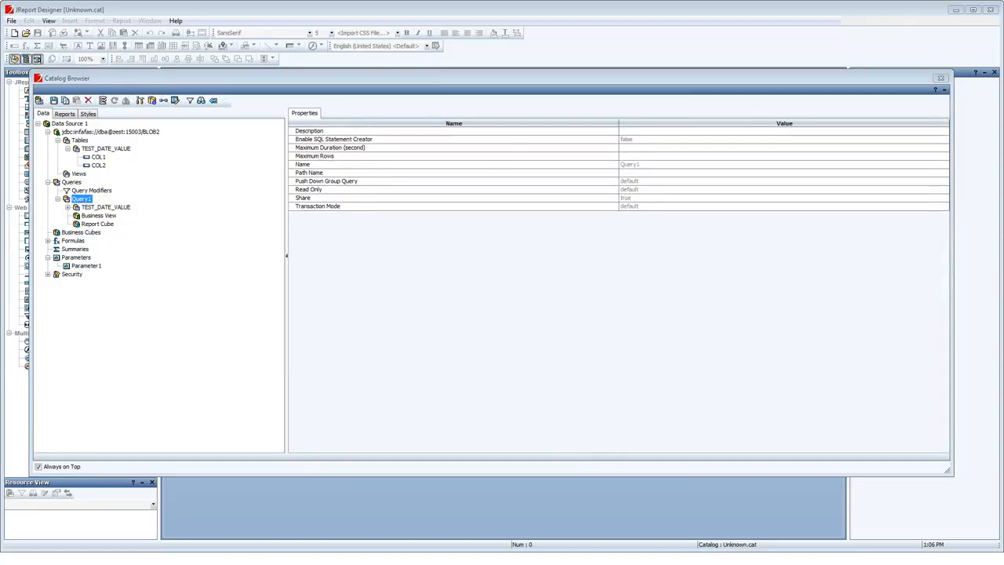
{"action": "left_click", "coordinate": [317, 164]}
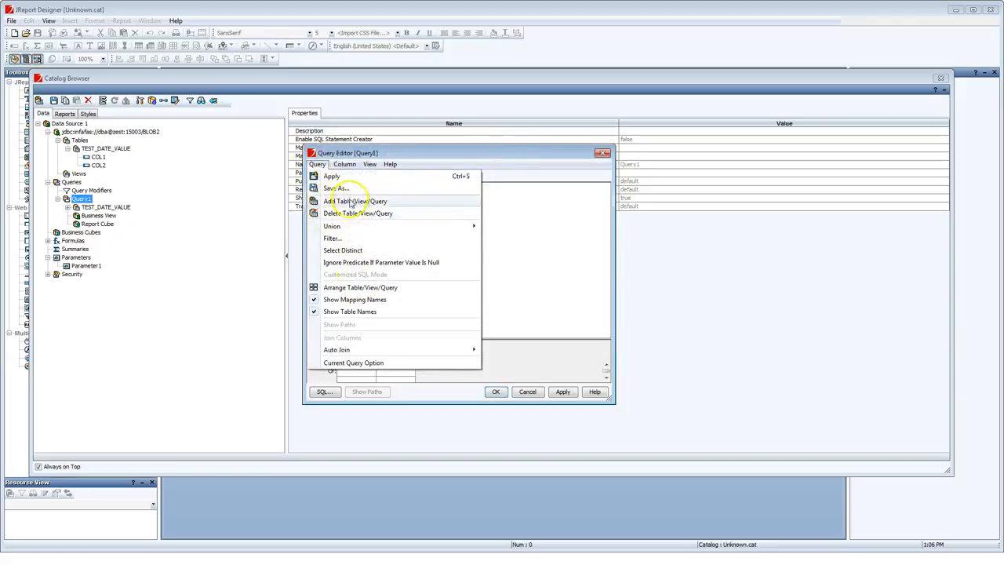
{"action": "left_click", "coordinate": [340, 239]}
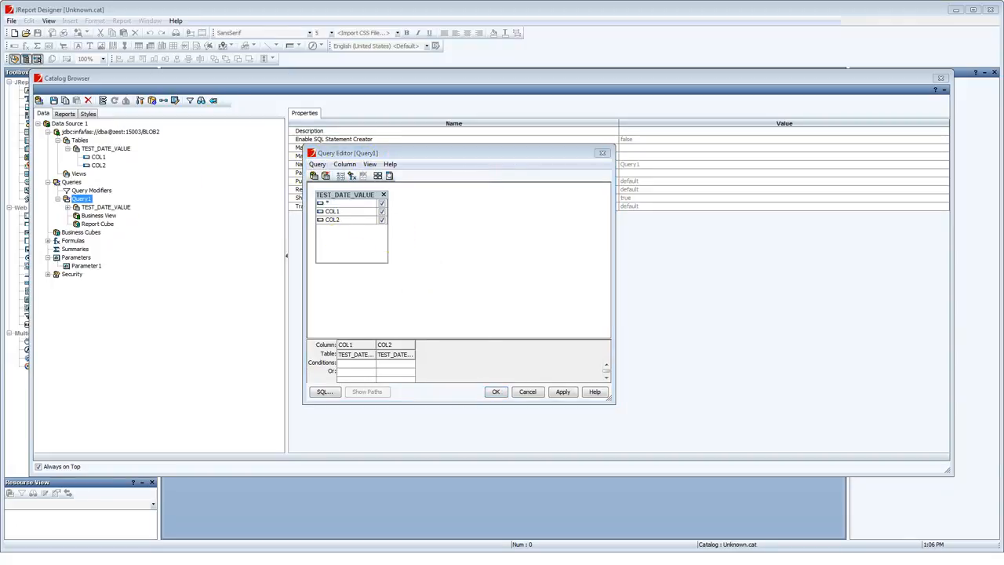
{"action": "left_click_drag", "start_coordinate": [219, 200], "coordinate": [397, 132]}
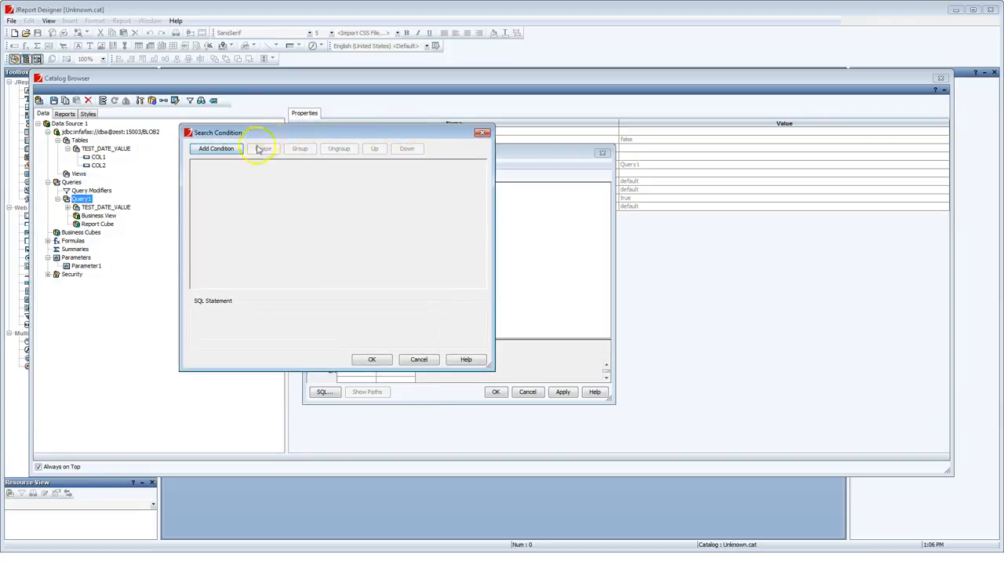
{"action": "left_click", "coordinate": [215, 148]}
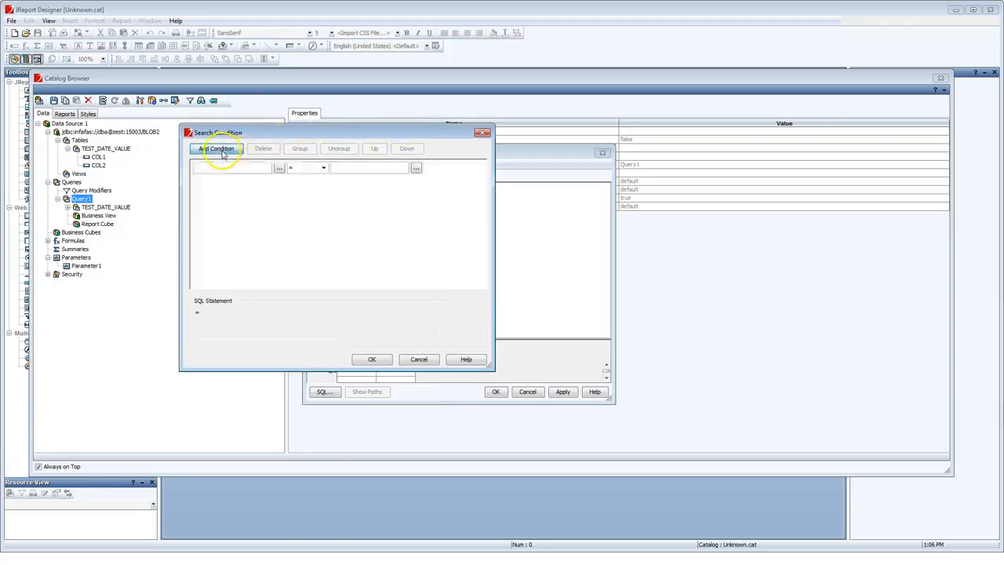
- Define the filter condition as COL1 = Parameter1 and confirm it
{"action": "left_click", "coordinate": [279, 168]}
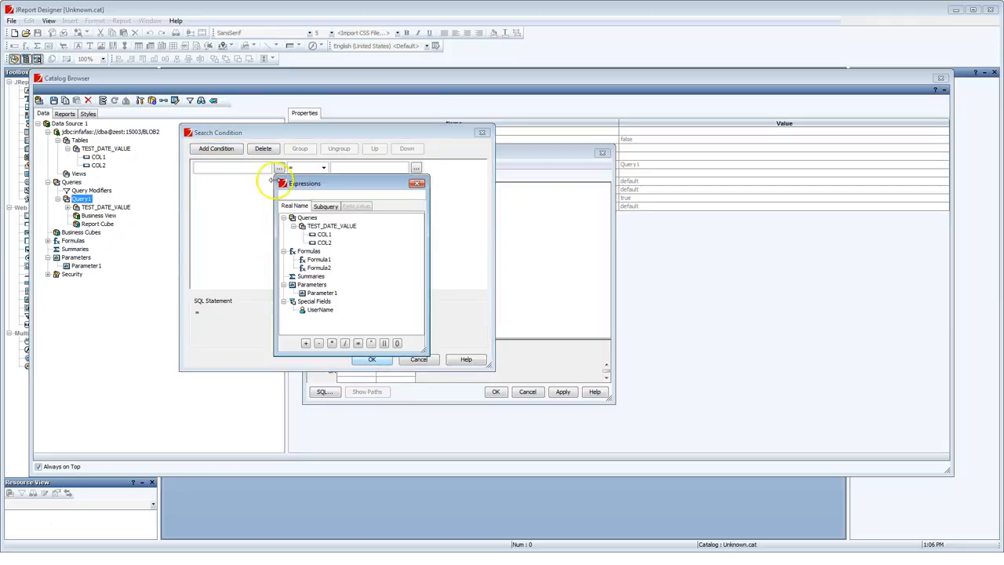
{"action": "double_click", "coordinate": [324, 234]}
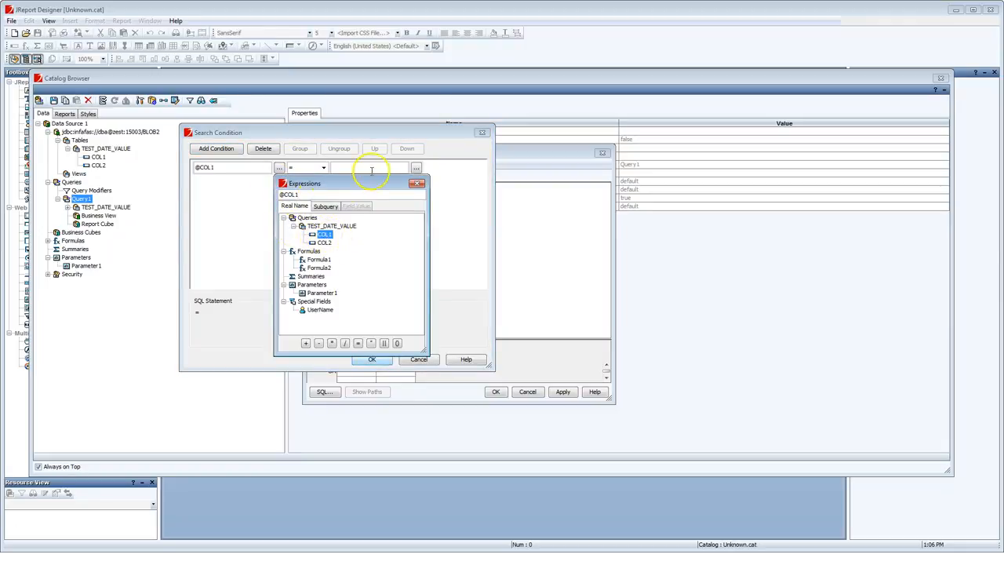
{"action": "left_click", "coordinate": [416, 182]}
{"action": "left_click", "coordinate": [416, 167]}
{"action": "left_click", "coordinate": [455, 292]}
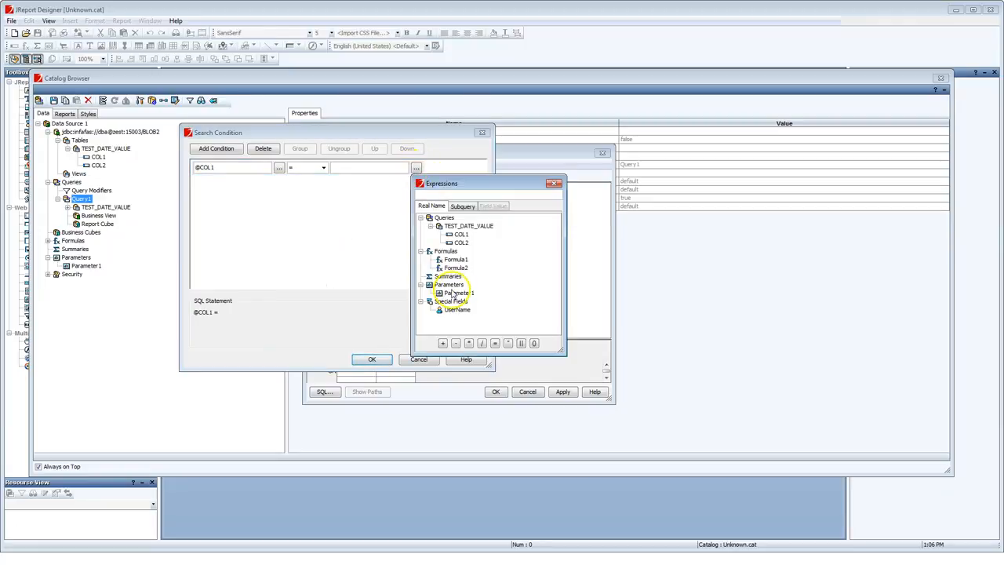
{"action": "double_click", "coordinate": [455, 293]}
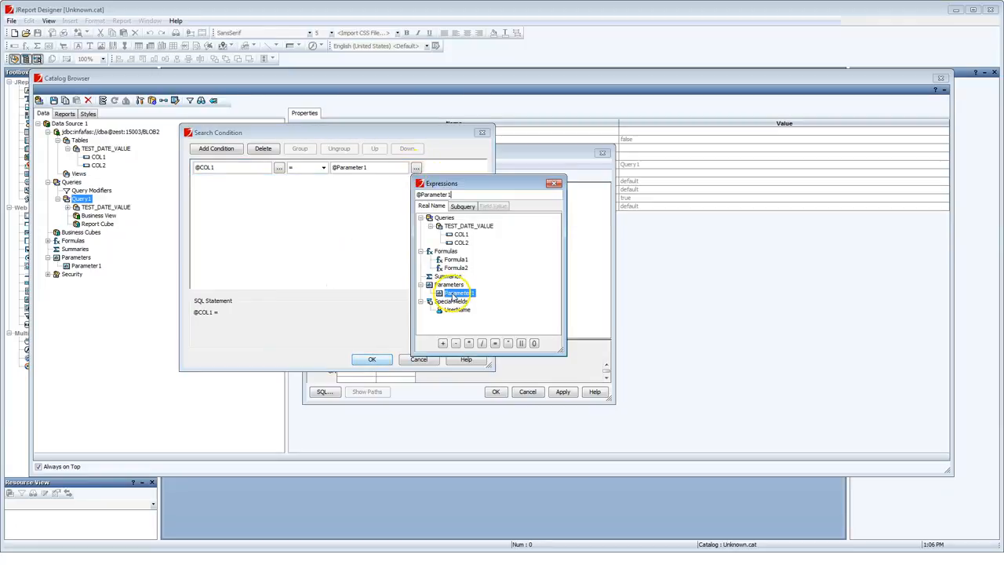
{"action": "left_click", "coordinate": [404, 343]}
{"action": "left_click", "coordinate": [368, 358]}
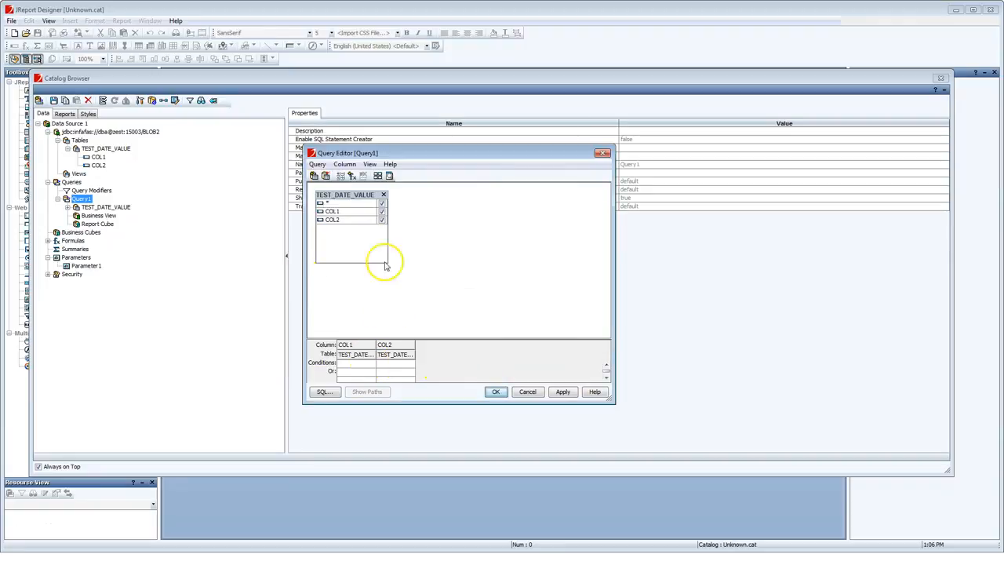
- Check the filtered SQL of Query1, accept the query changes and save the catalog
{"action": "left_click", "coordinate": [320, 392]}
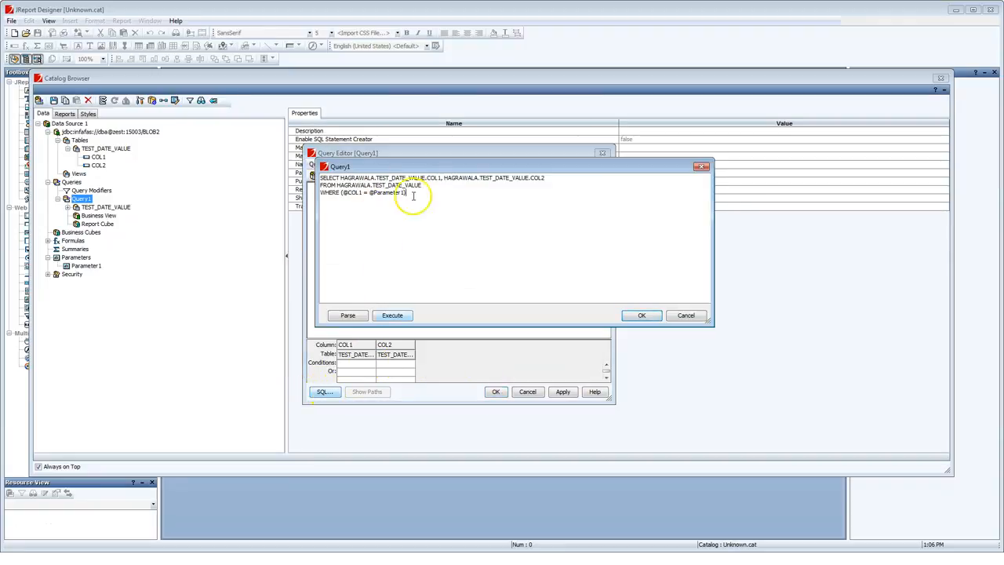
{"action": "left_click", "coordinate": [642, 314]}
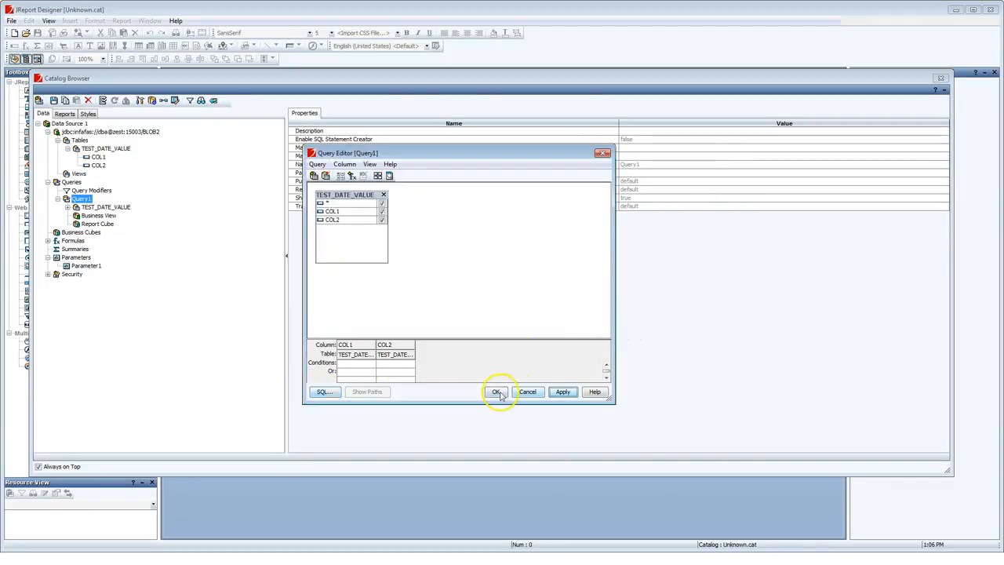
{"action": "left_click", "coordinate": [496, 392]}
{"action": "left_click", "coordinate": [54, 100]}
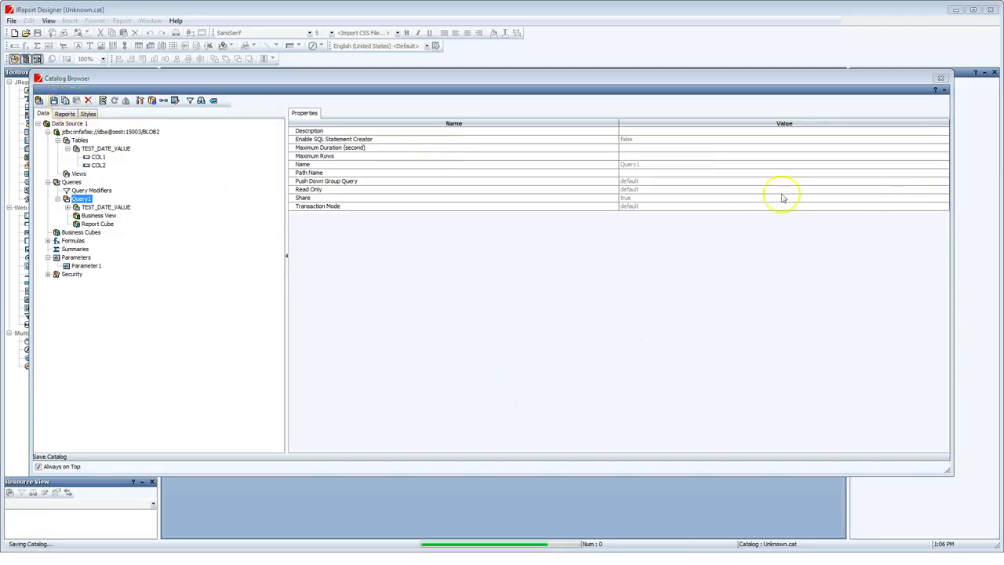
- Close the Catalog Browser and start a new banded report based on Query1
{"action": "left_click", "coordinate": [940, 78]}
{"action": "left_click", "coordinate": [13, 22]}
{"action": "left_click", "coordinate": [28, 22]}
{"action": "left_click", "coordinate": [13, 21]}
{"action": "mouse_move", "coordinate": [131, 34]}
{"action": "left_click", "coordinate": [177, 33]}
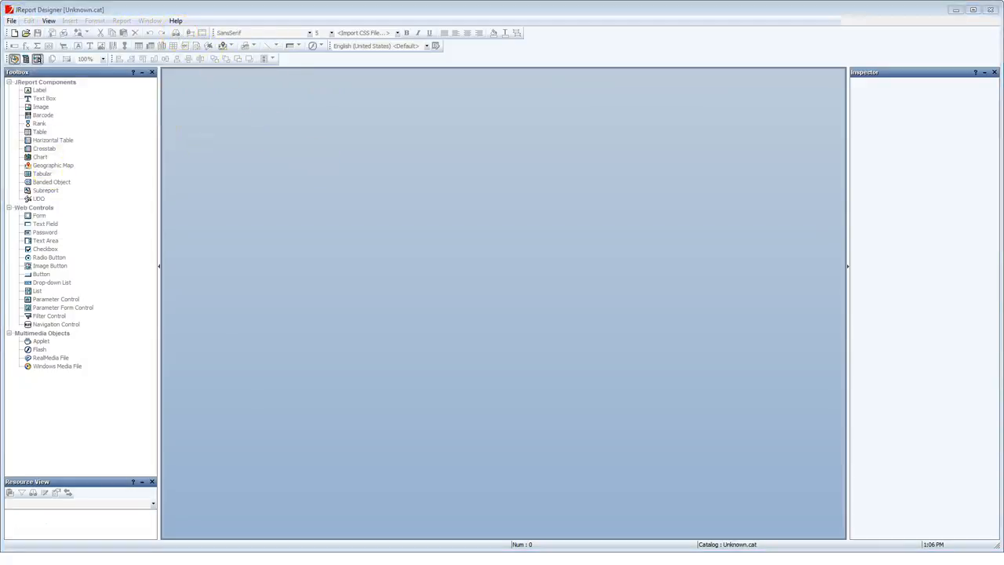
{"action": "left_click", "coordinate": [282, 357]}
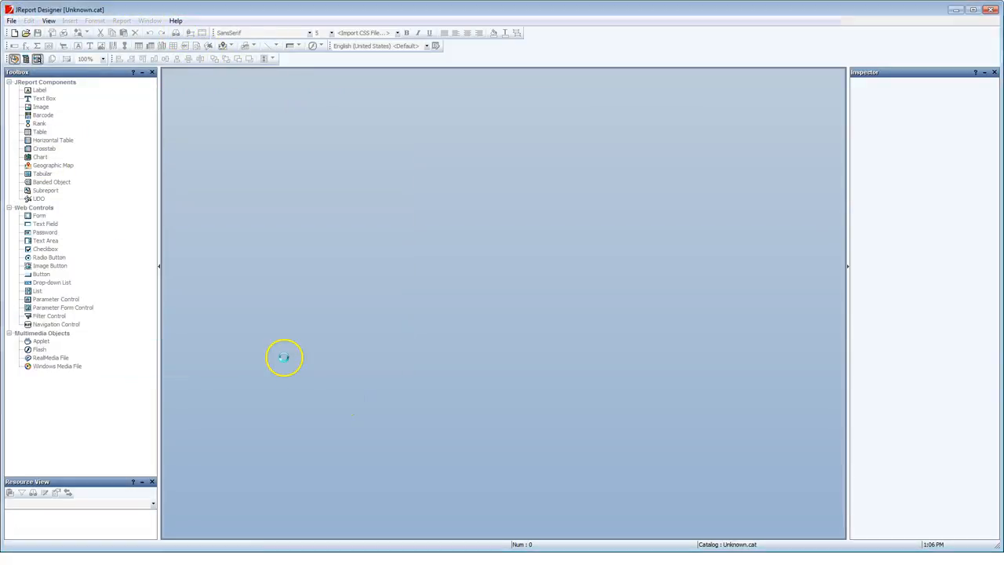
{"action": "left_click", "coordinate": [263, 281]}
{"action": "left_click", "coordinate": [403, 419]}
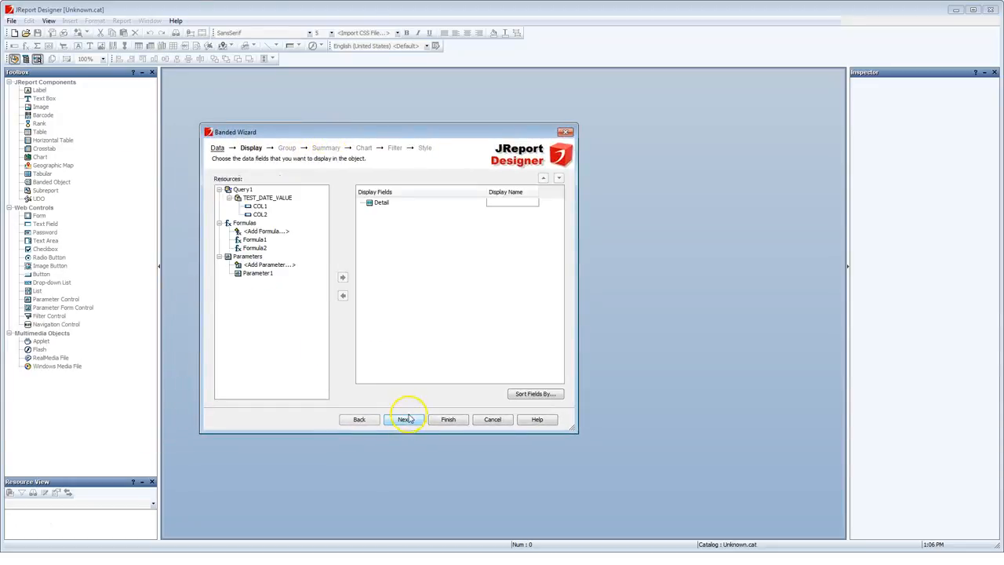
- Add COL1 and COL2 as the report's detail display fields, removing the duplicate COL2
{"action": "left_click", "coordinate": [342, 277]}
{"action": "left_click", "coordinate": [342, 276]}
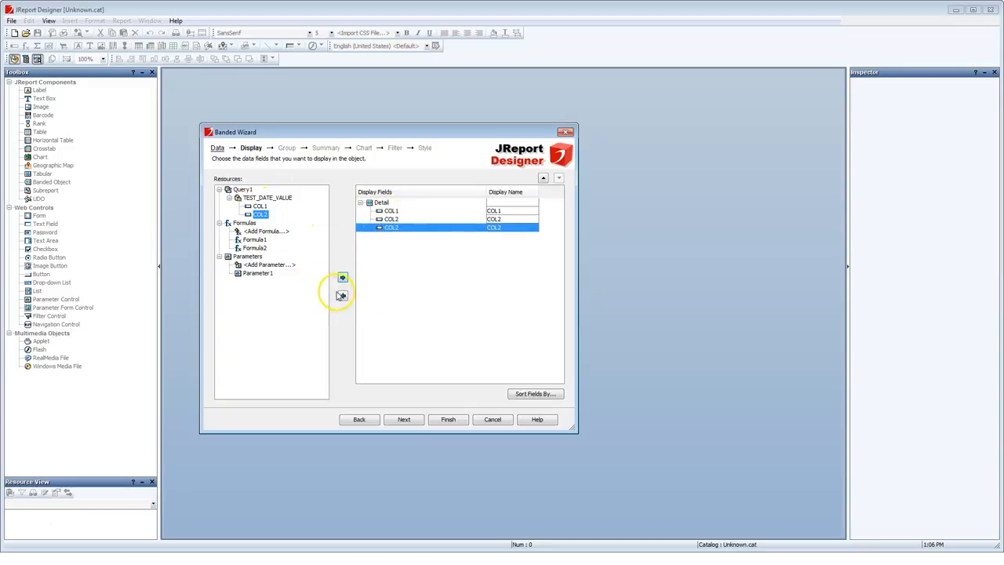
{"action": "left_click", "coordinate": [343, 295]}
- Complete the banded report wizard without adding any groups, summaries, chart or filter
{"action": "left_click", "coordinate": [405, 418]}
{"action": "left_click", "coordinate": [406, 419]}
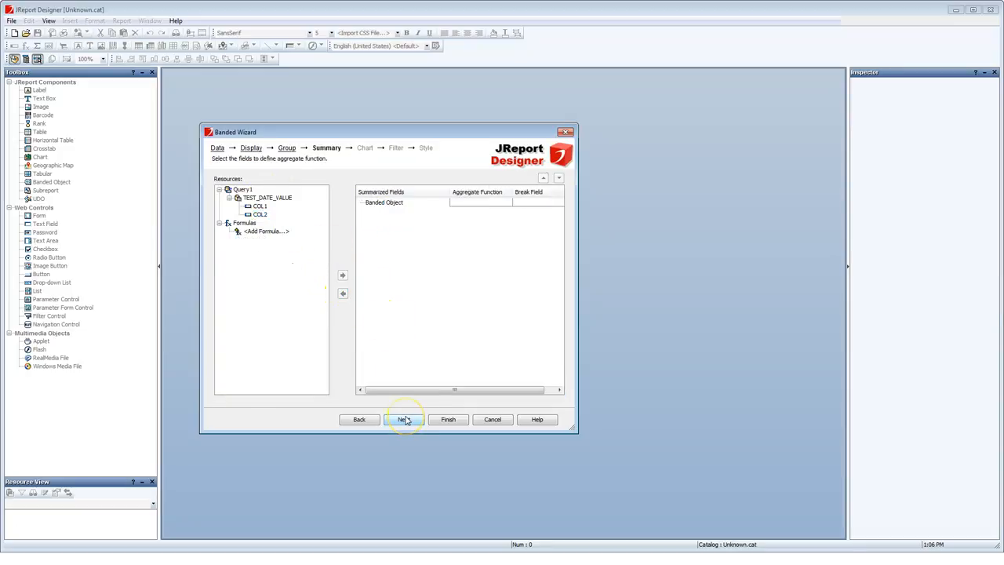
{"action": "left_click", "coordinate": [410, 420]}
{"action": "left_click", "coordinate": [413, 420]}
{"action": "left_click", "coordinate": [414, 419]}
{"action": "left_click", "coordinate": [438, 419]}
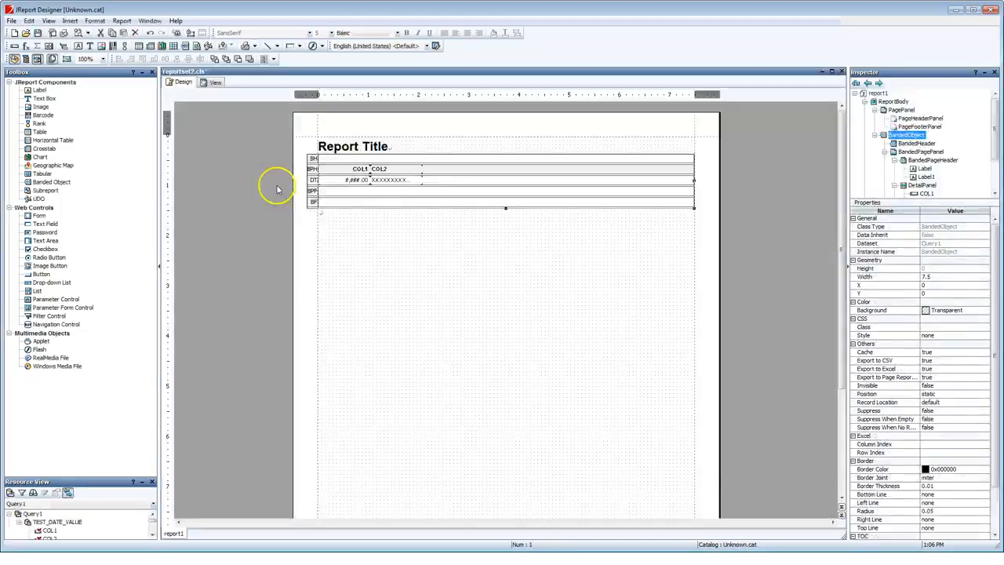
- Try to preview the banded report with Parameter1 left blank, dismiss the error, and return to the report design
{"action": "left_click", "coordinate": [212, 82]}
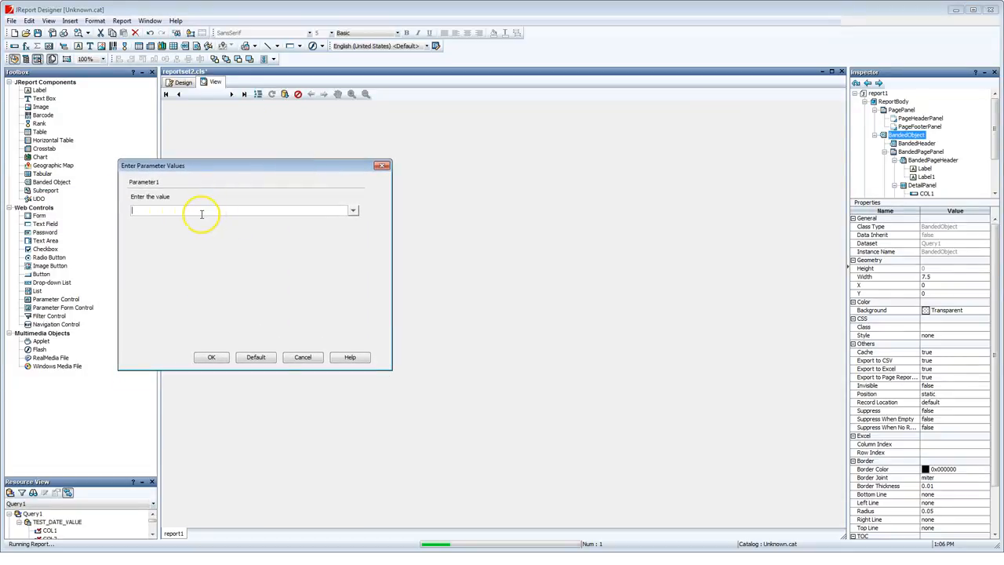
{"action": "left_click", "coordinate": [211, 360]}
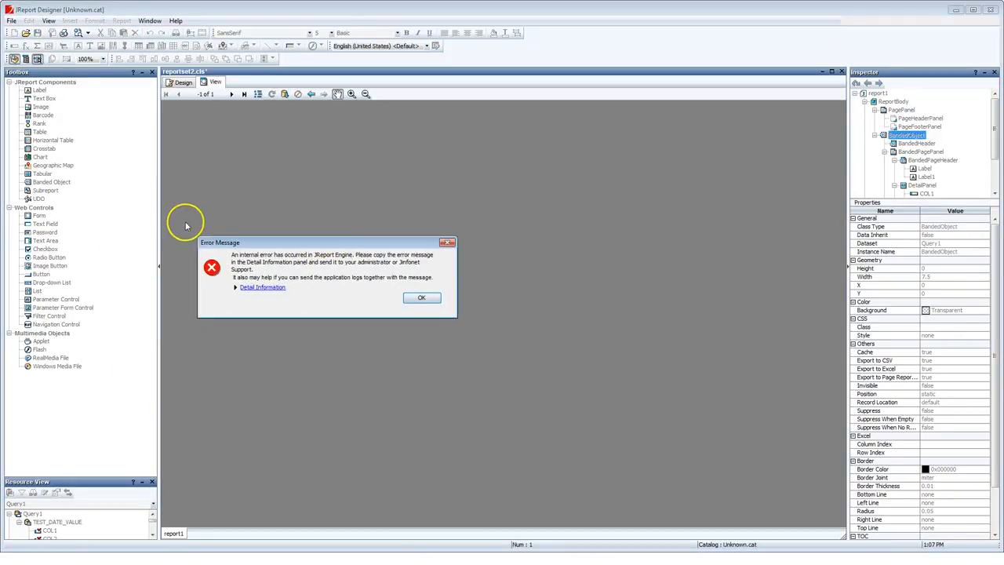
{"action": "left_click", "coordinate": [422, 299]}
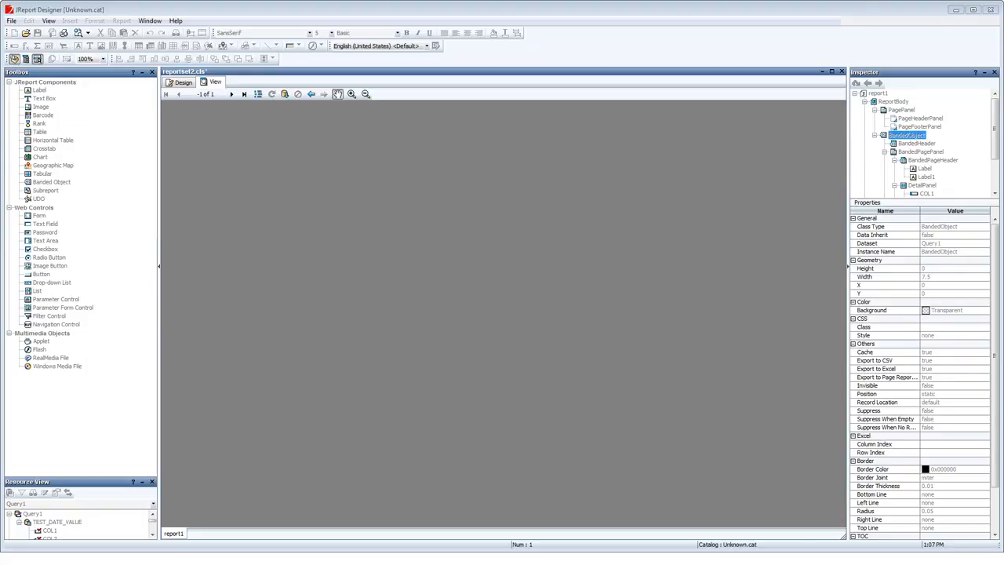
{"action": "left_click", "coordinate": [181, 83]}
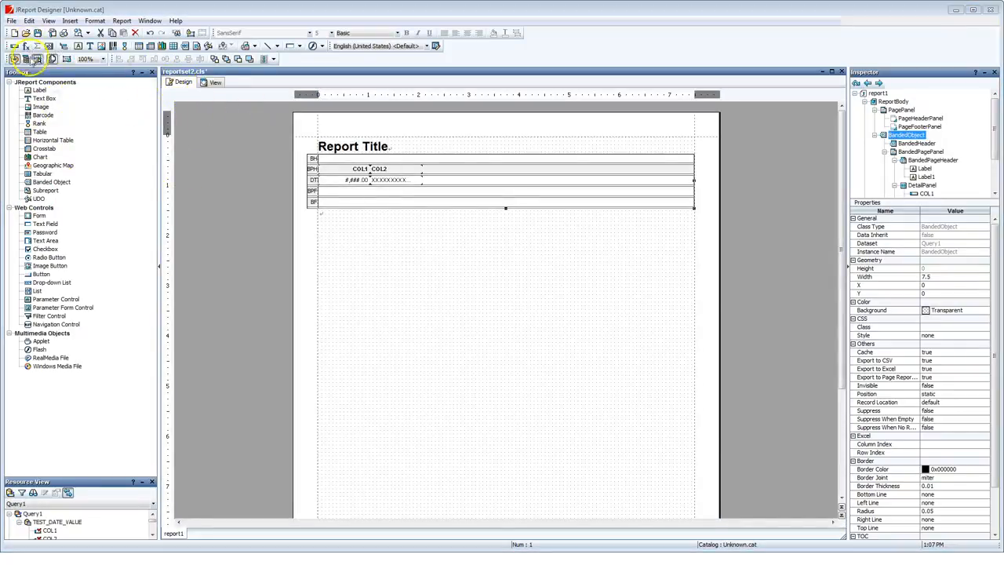
- Enable Ignore Predicate If Parameter Value Is Null for Query1, apply the change, save the catalog and close the Catalog Browser
{"action": "left_click", "coordinate": [27, 59]}
{"action": "right_click", "coordinate": [83, 199]}
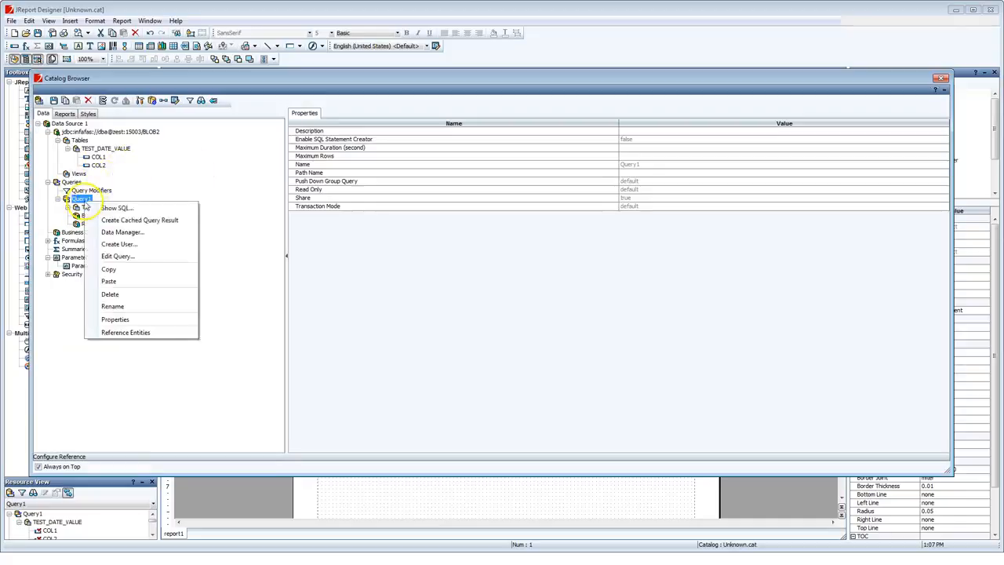
{"action": "left_click", "coordinate": [119, 256]}
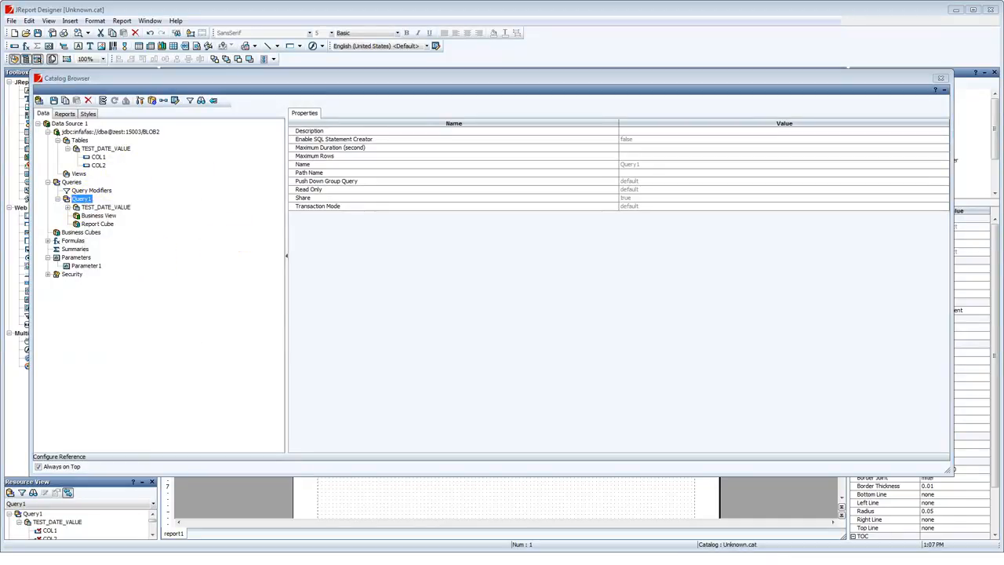
{"action": "left_click", "coordinate": [70, 112]}
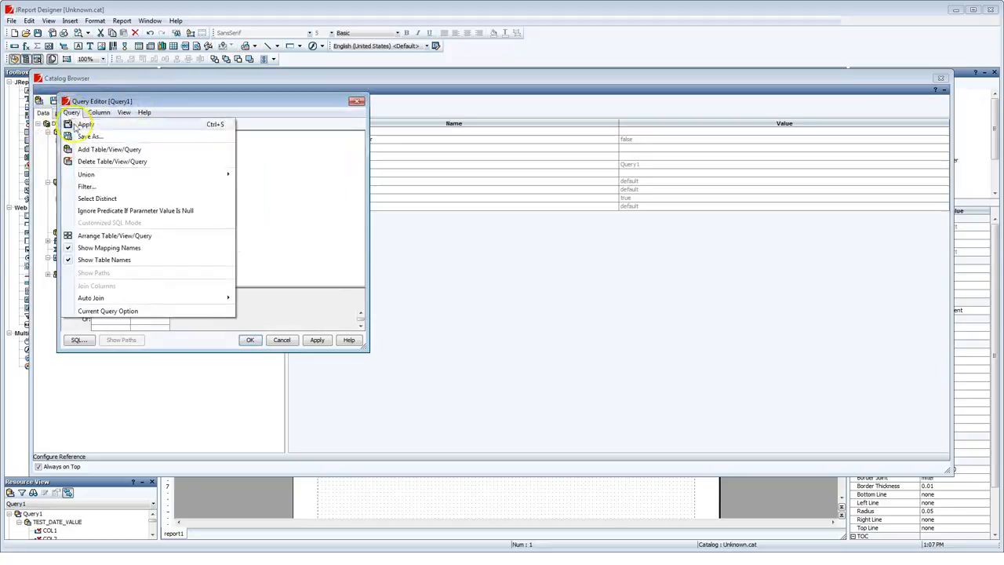
{"action": "left_click", "coordinate": [88, 210]}
{"action": "left_click", "coordinate": [70, 112]}
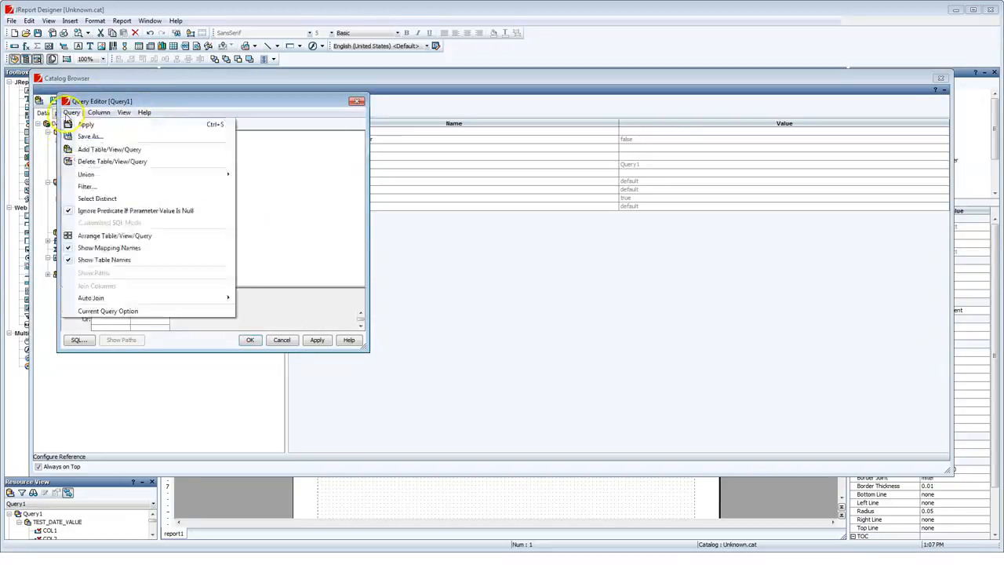
{"action": "left_click", "coordinate": [313, 342]}
{"action": "left_click", "coordinate": [249, 340]}
{"action": "left_click", "coordinate": [54, 100]}
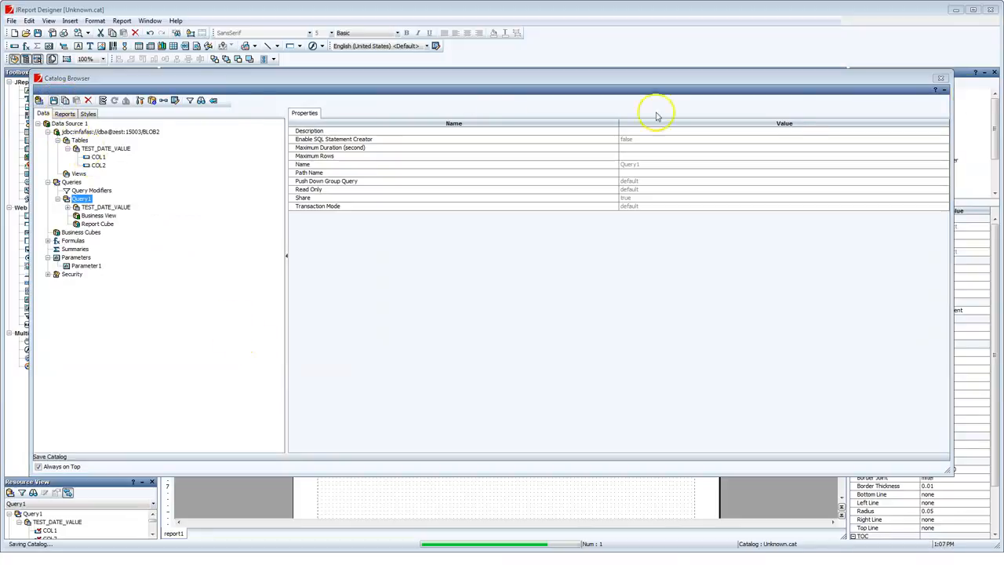
{"action": "left_click", "coordinate": [941, 78]}
- Preview the banded report again with a blank Parameter1 value and return to the report design
{"action": "left_click", "coordinate": [212, 83]}
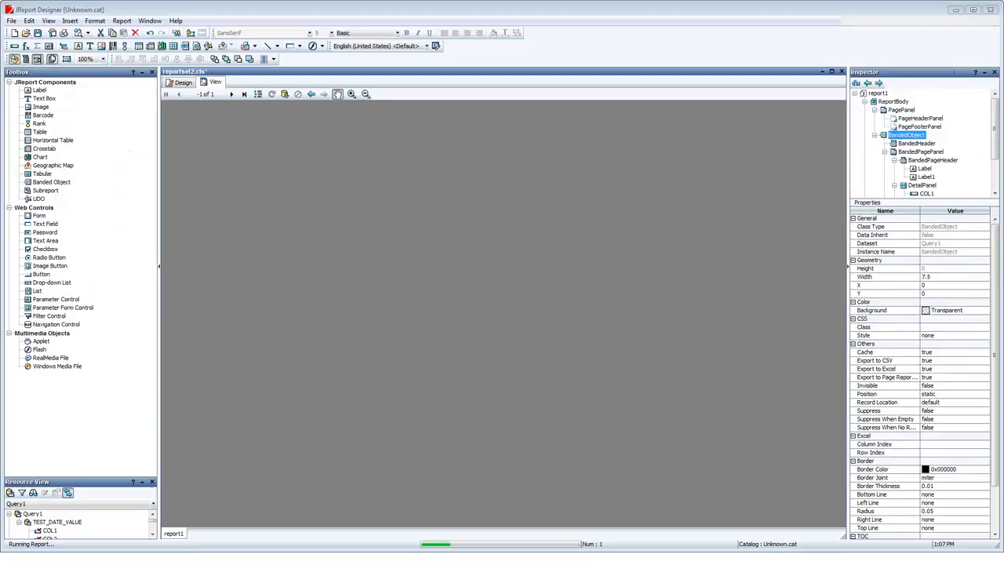
{"action": "left_click", "coordinate": [344, 343]}
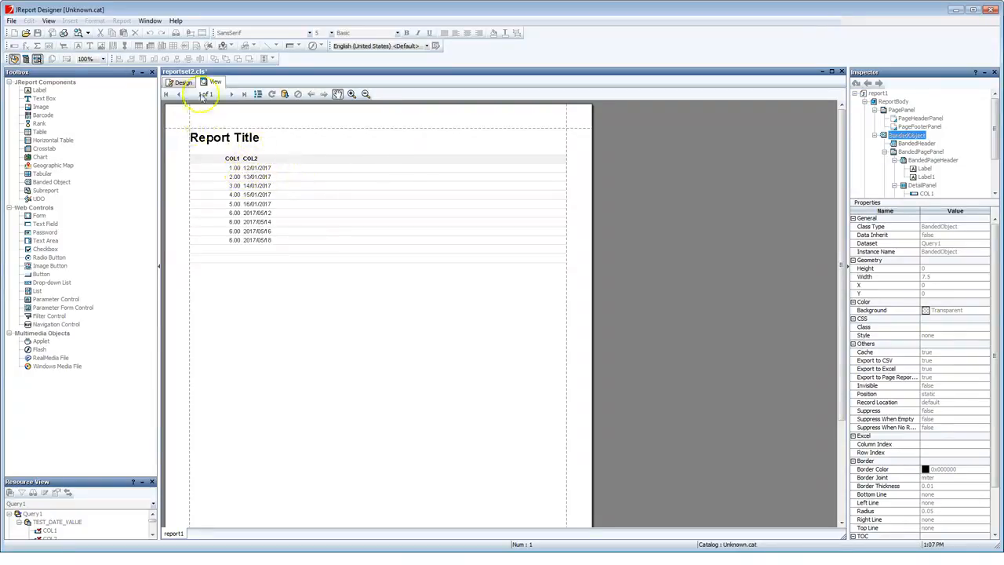
{"action": "left_click", "coordinate": [182, 82]}
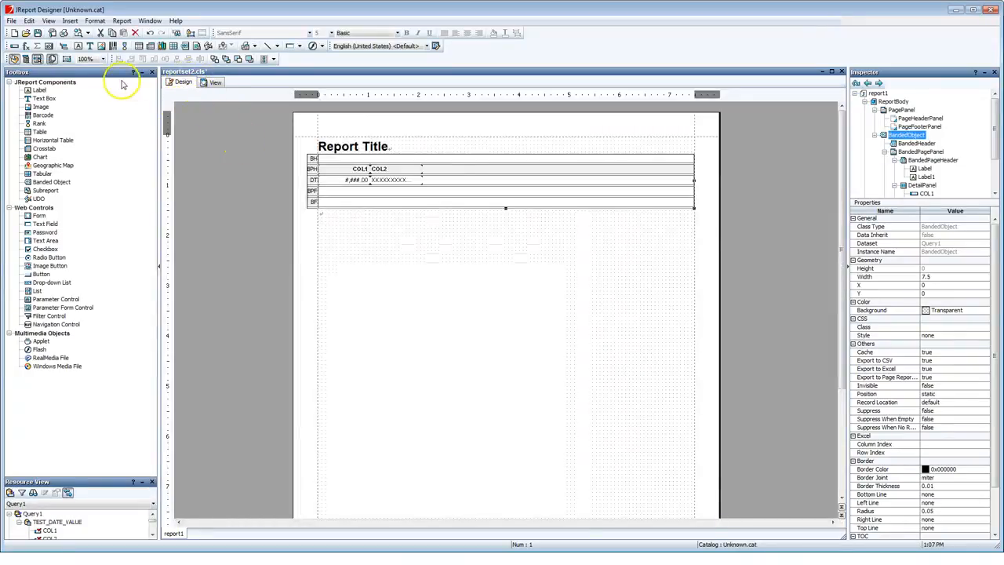
- Set the Required option of Parameter1 to true, save the catalog and close the Catalog Browser
{"action": "left_click", "coordinate": [14, 59]}
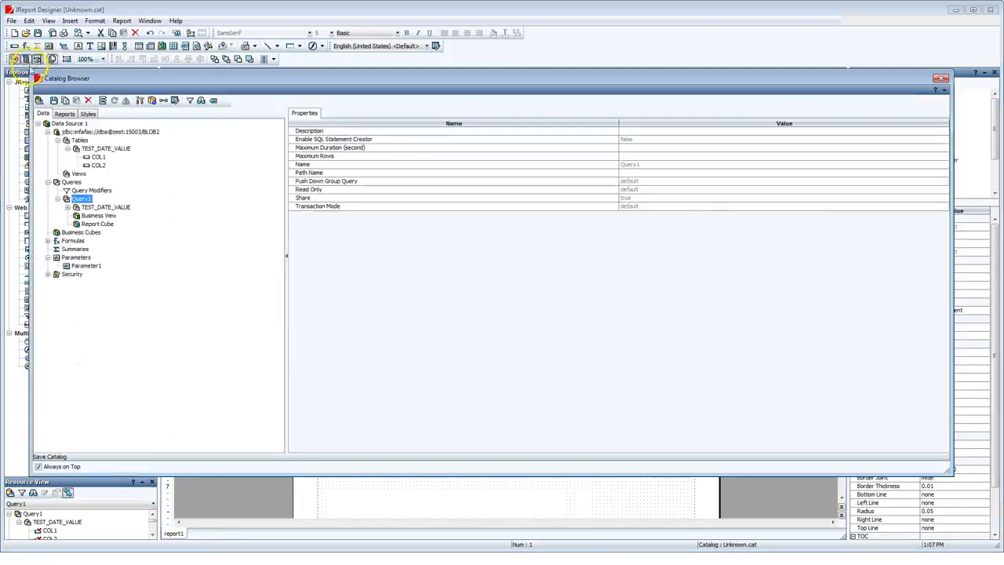
{"action": "right_click", "coordinate": [83, 266]}
{"action": "left_click", "coordinate": [98, 271]}
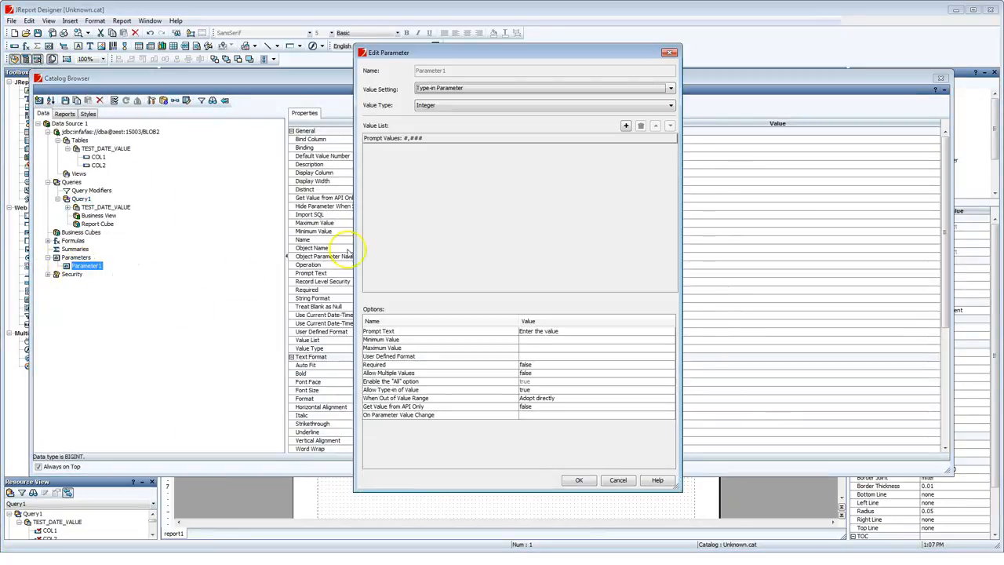
{"action": "left_click", "coordinate": [417, 372]}
{"action": "left_click", "coordinate": [583, 374]}
{"action": "left_click", "coordinate": [610, 365]}
{"action": "left_click", "coordinate": [670, 366]}
{"action": "left_click", "coordinate": [628, 374]}
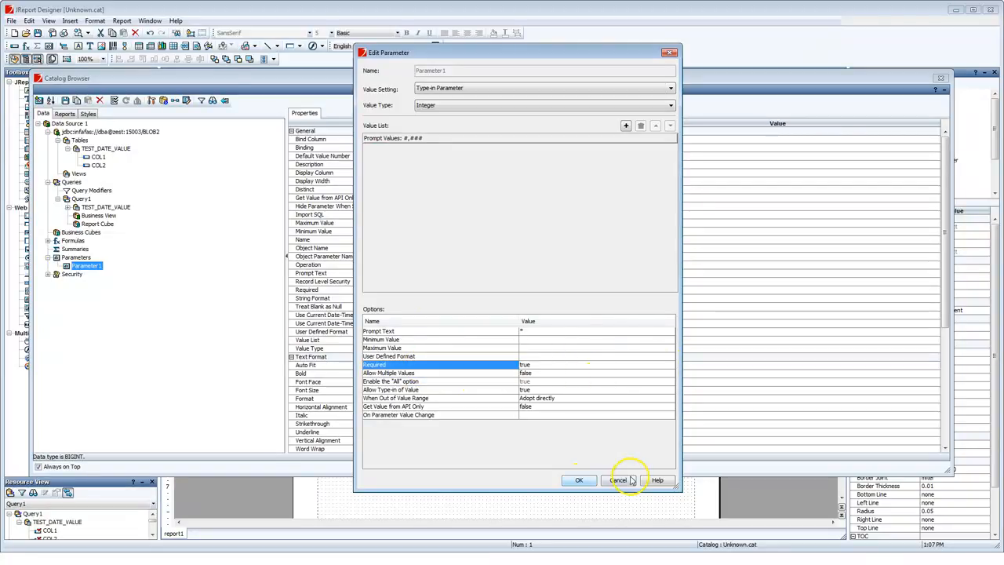
{"action": "left_click", "coordinate": [578, 480]}
{"action": "left_click", "coordinate": [88, 102]}
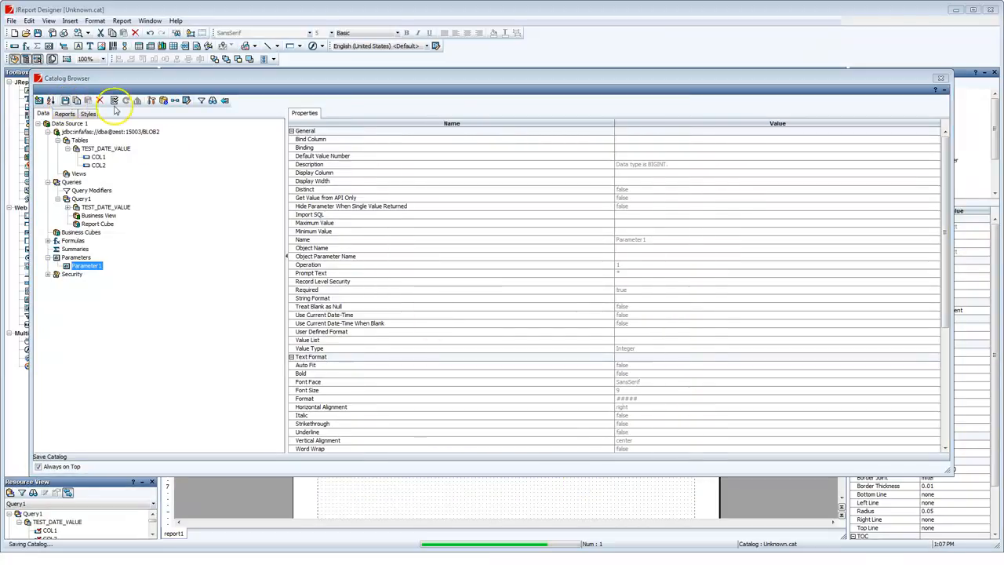
{"action": "left_click", "coordinate": [941, 78]}
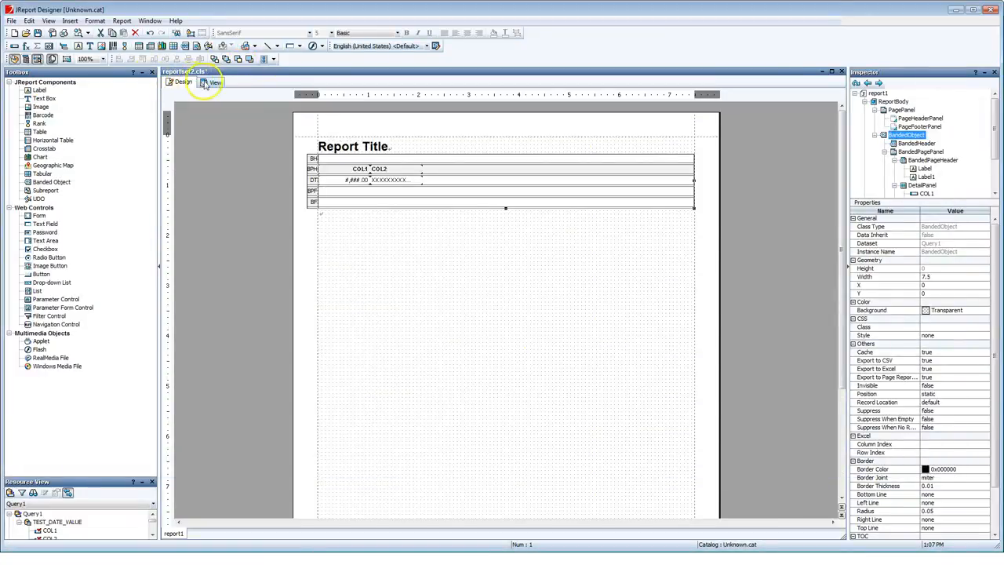
- Preview the report by trying a blank Parameter1 first and entering the value 1 second, and return to the design
{"action": "left_click", "coordinate": [205, 83]}
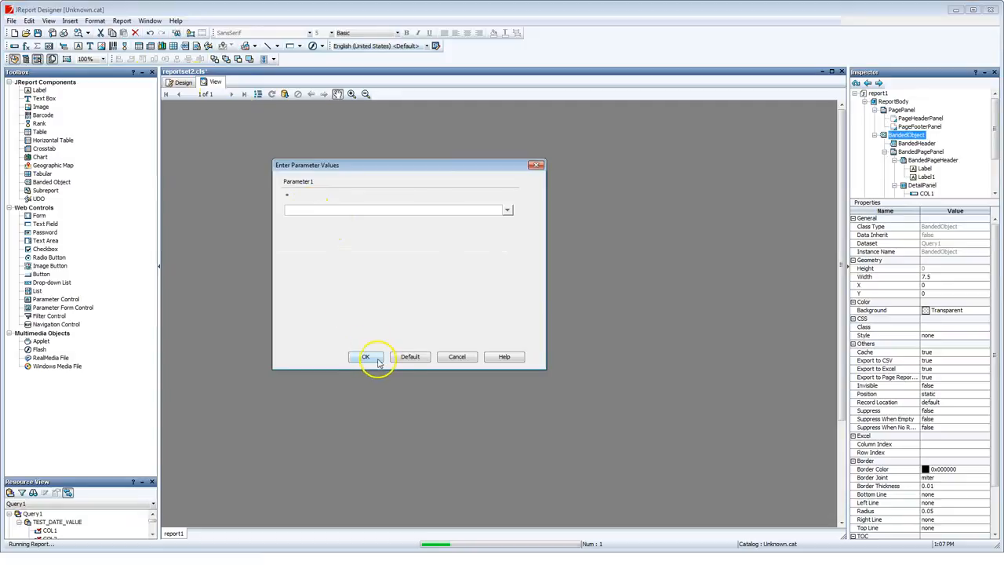
{"action": "left_click", "coordinate": [365, 357]}
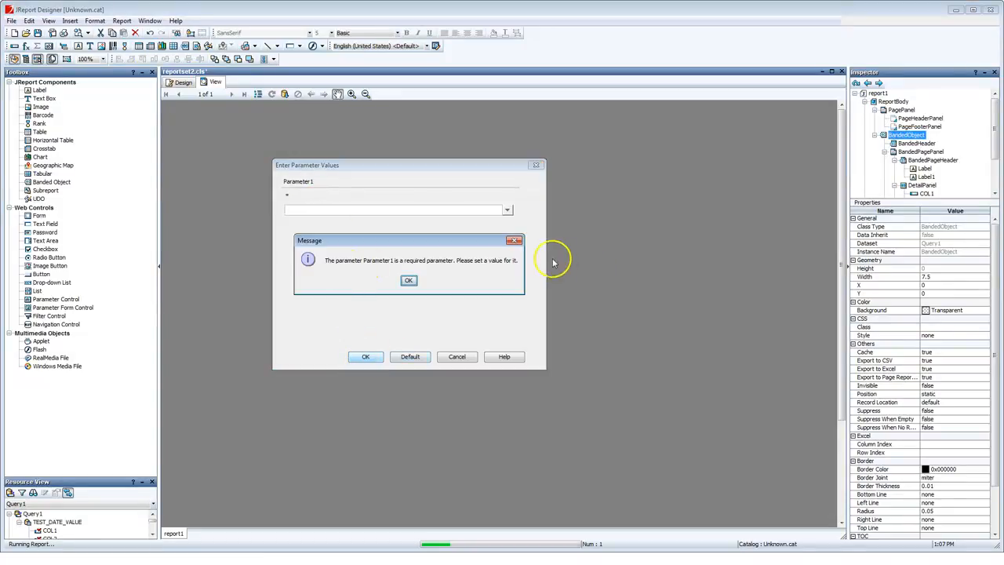
{"action": "left_click", "coordinate": [408, 281]}
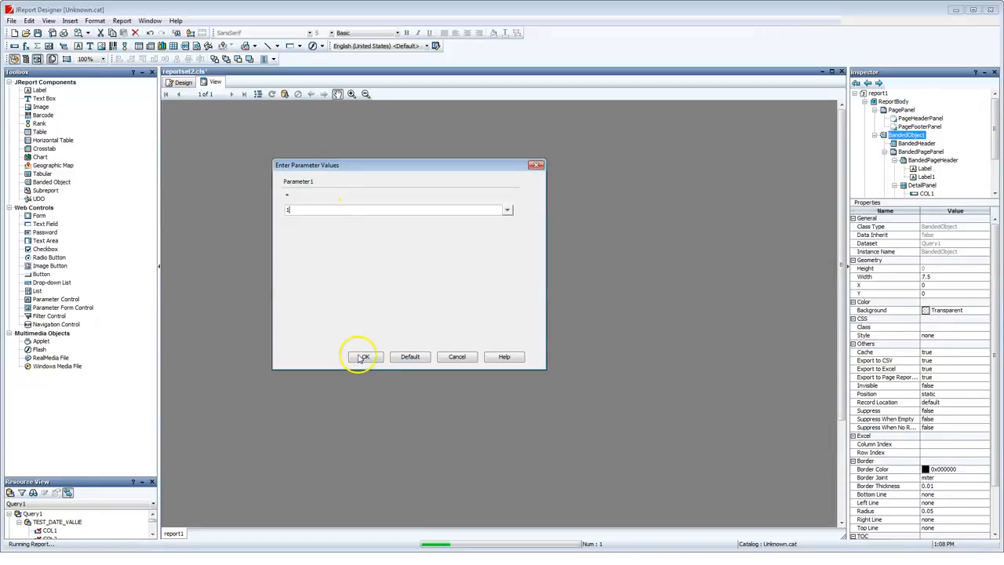
{"action": "left_click", "coordinate": [361, 354]}
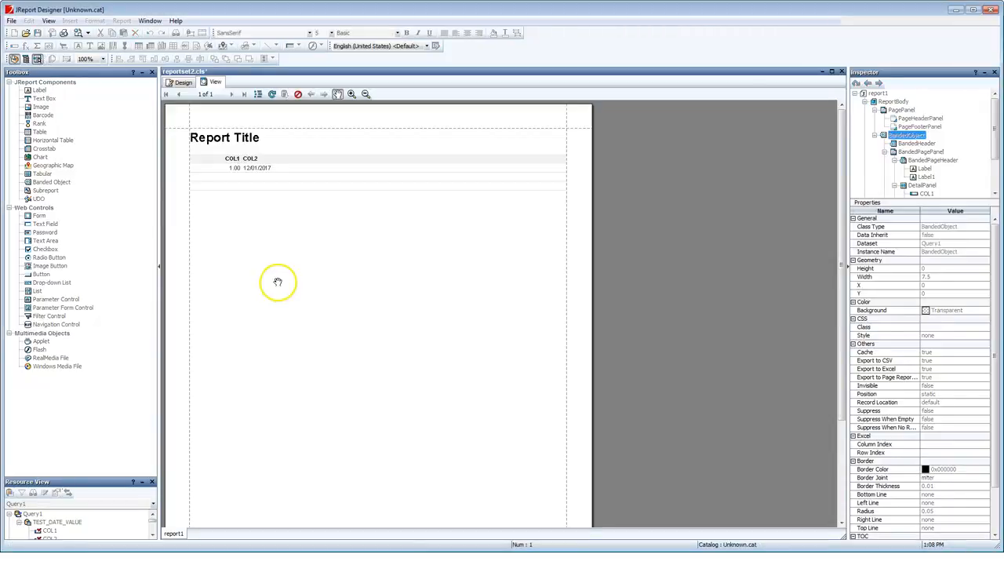
{"action": "left_click", "coordinate": [174, 83]}
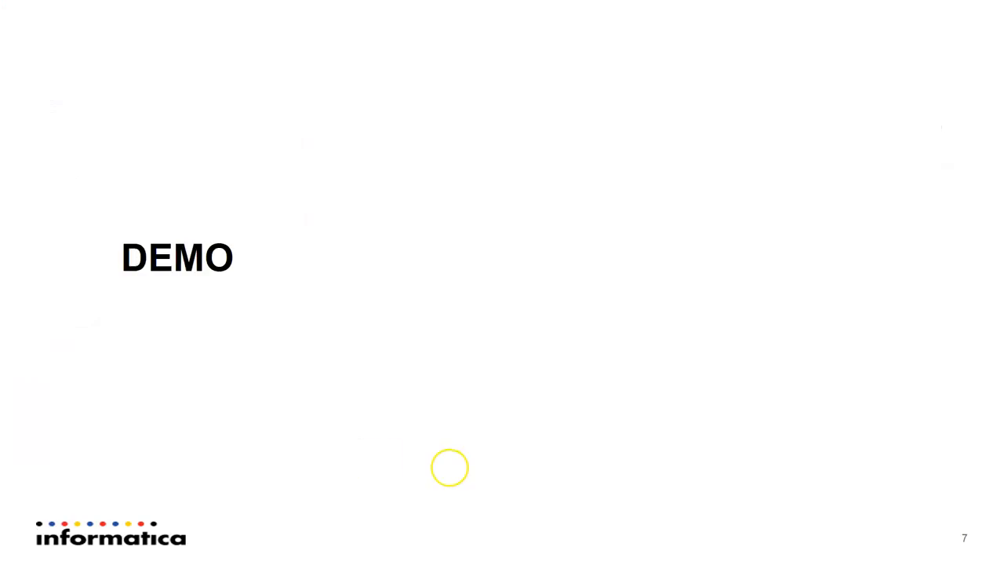
{"action": "left_click", "coordinate": [413, 248]}
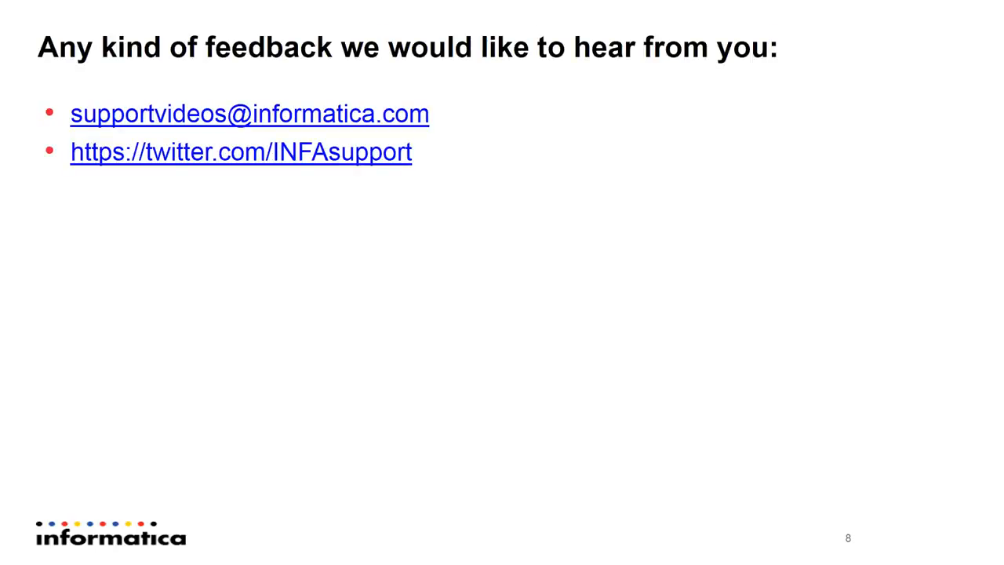
{"action": "key", "text": "Right"}
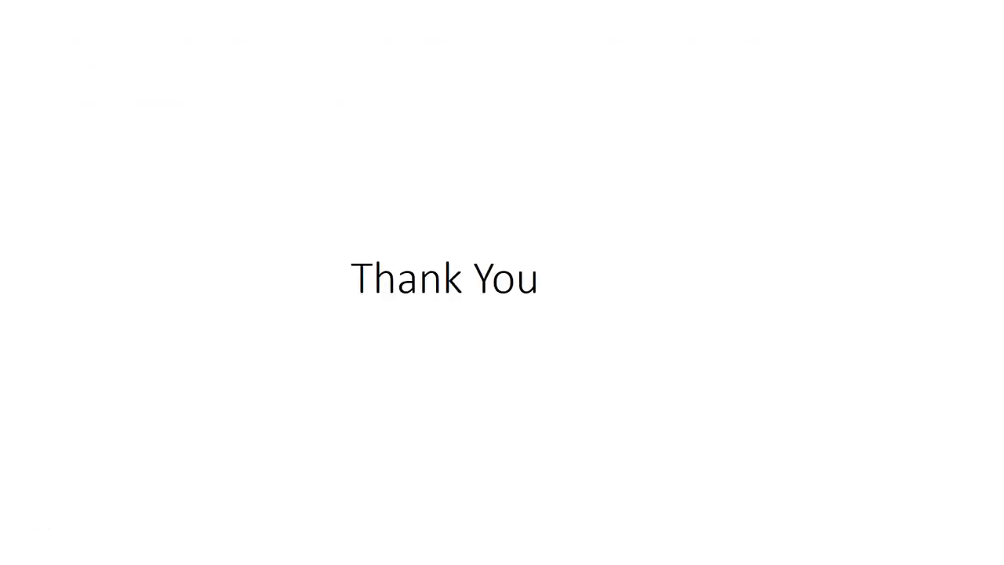